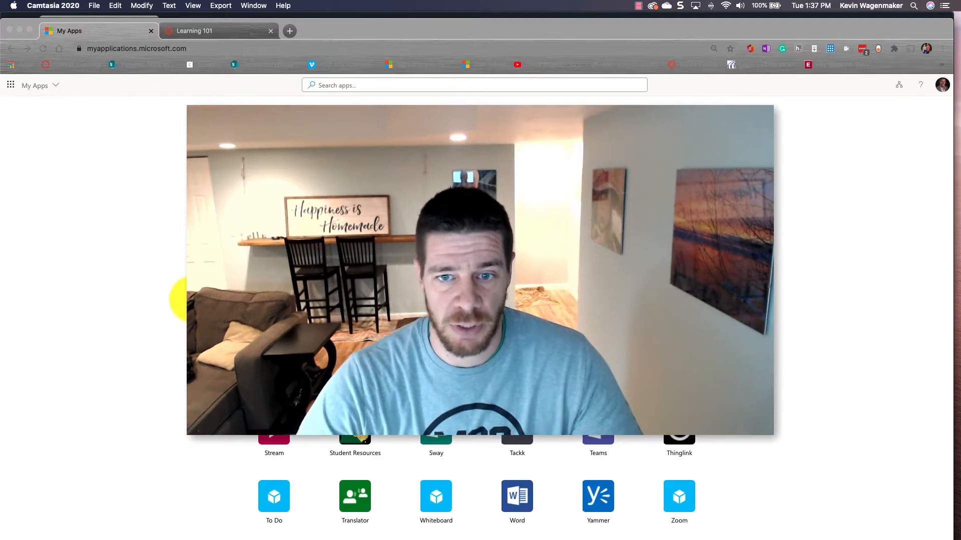
- Scroll My Apps back to the top and launch Bookings in a new tab
scroll(193, 300, "up", 5)
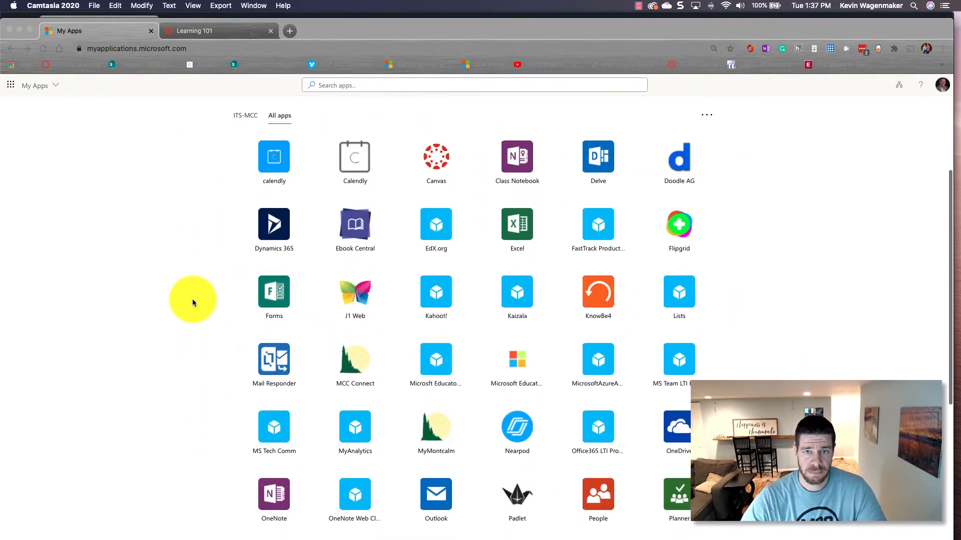
scroll(192, 303, "up", 3)
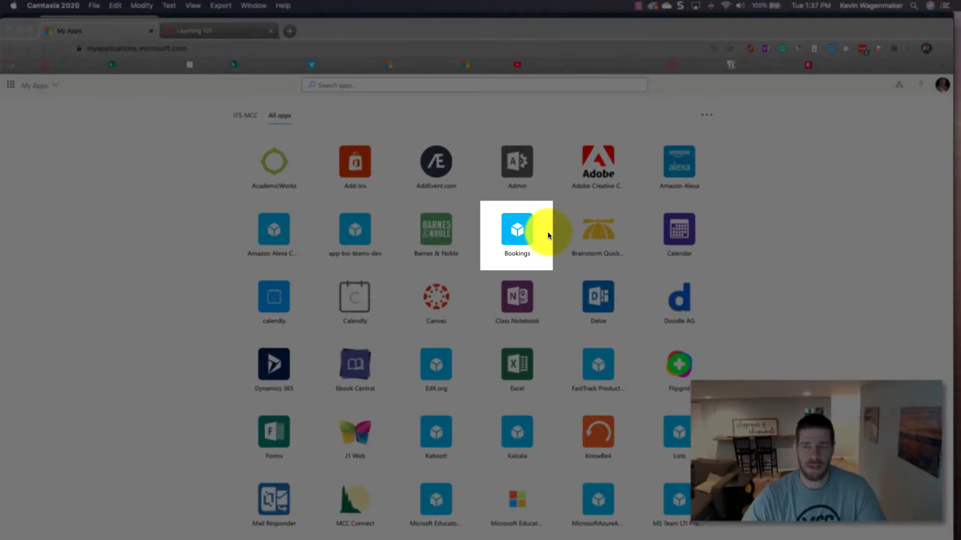
left_click(549, 253)
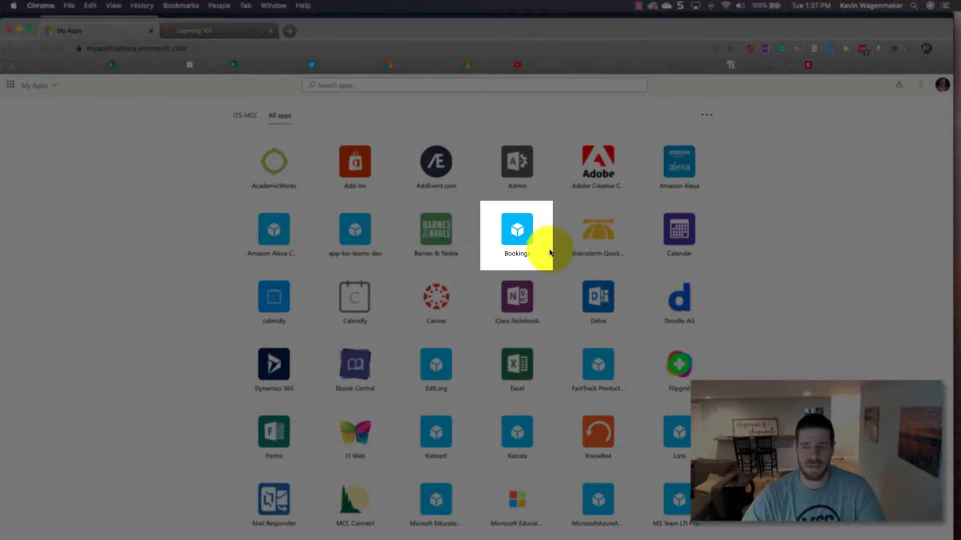
left_click(511, 232)
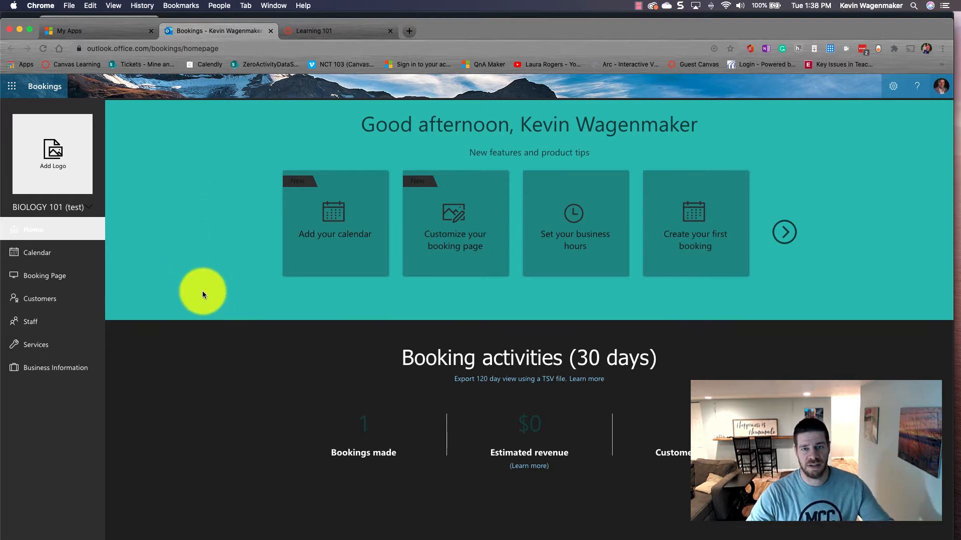
- Choose New from the BIOLOGY 101 (test) calendar selector to start a new booking calendar
left_click(88, 211)
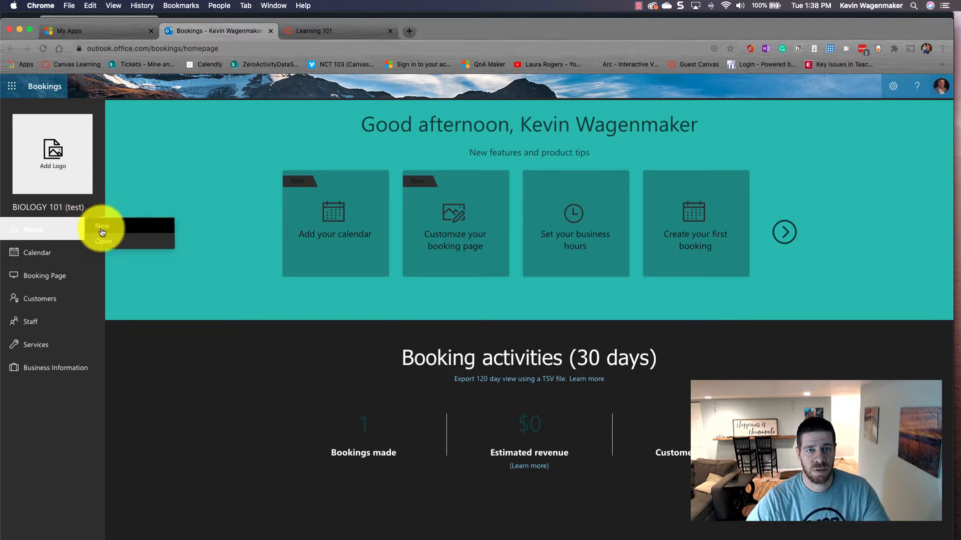
left_click(100, 228)
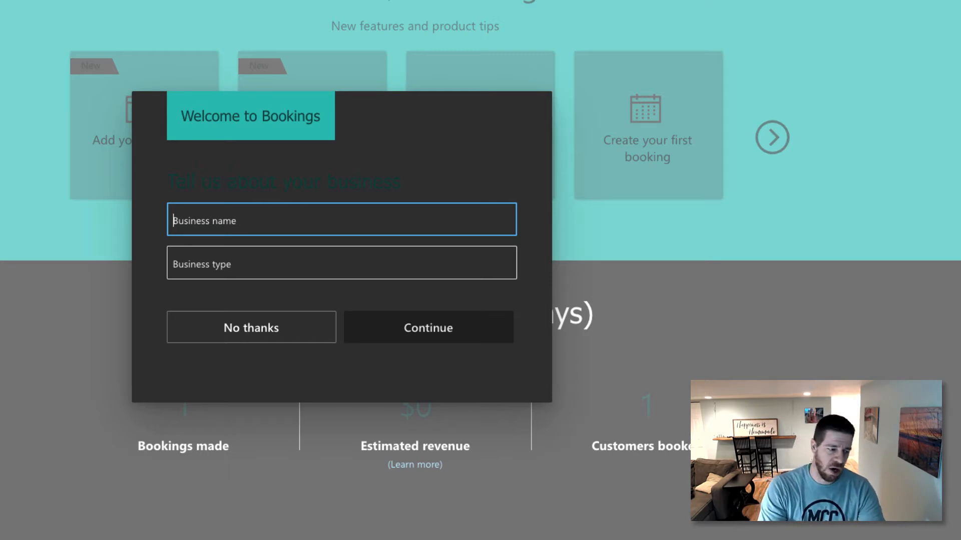
- Create a Biology booking calendar named for the instructor, business type Education, and confirm
type("Biology - Wagenmaker")
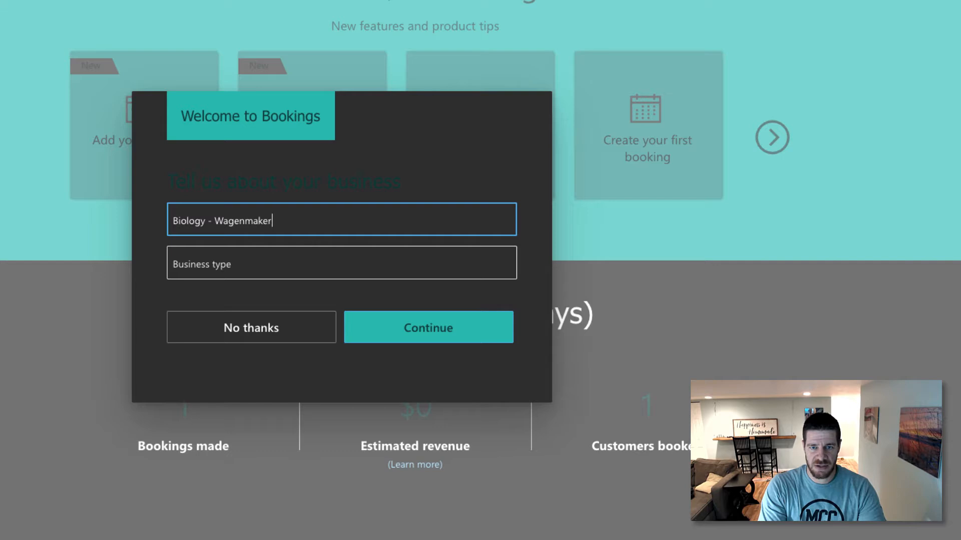
left_click(212, 271)
type("Education")
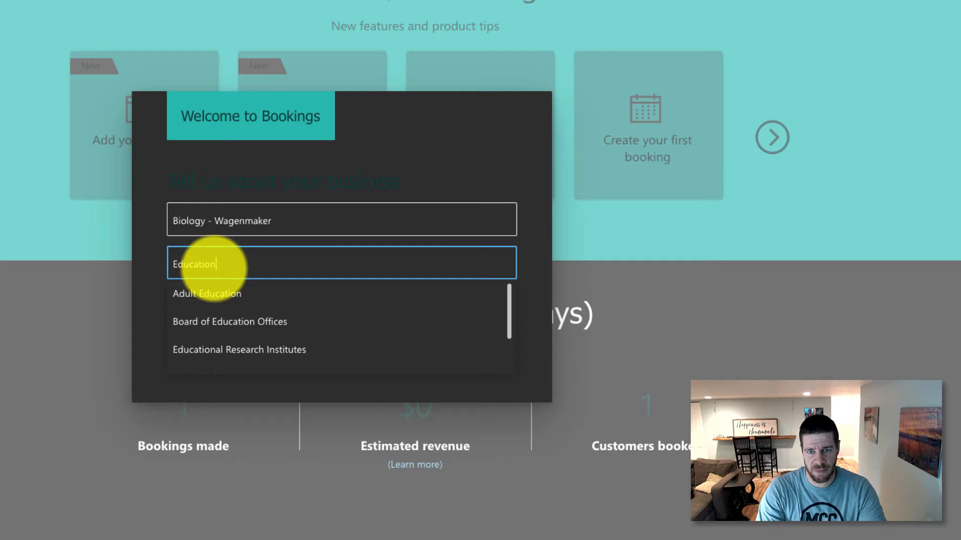
key("Tab")
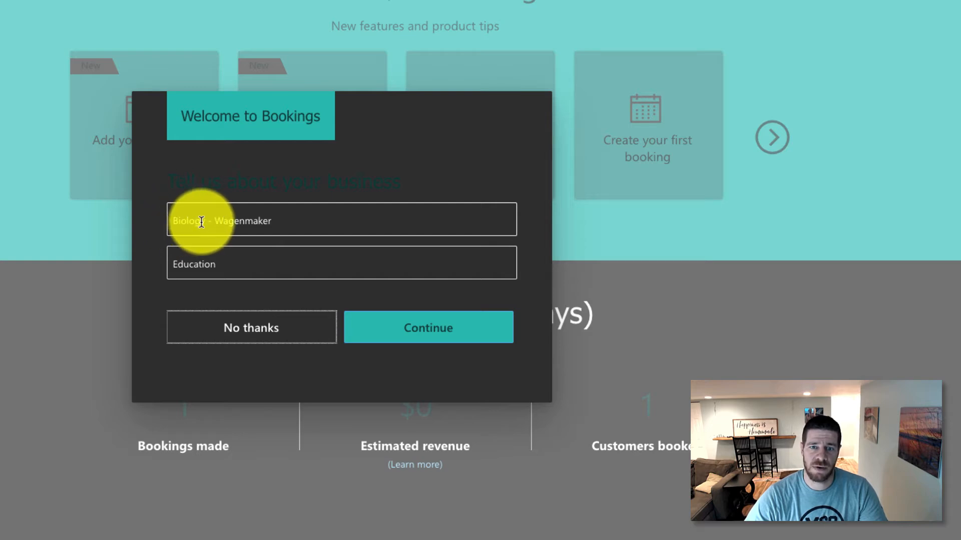
left_click(440, 338)
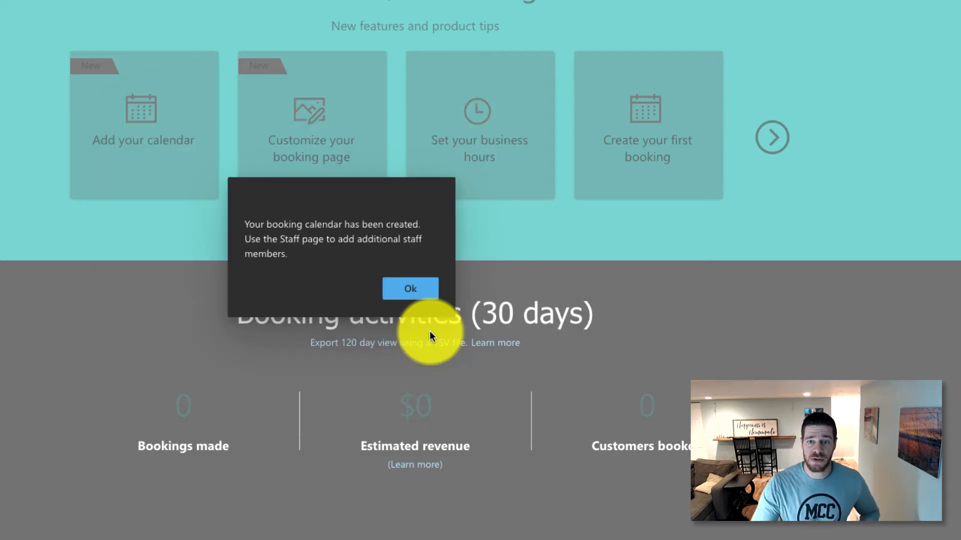
left_click(396, 290)
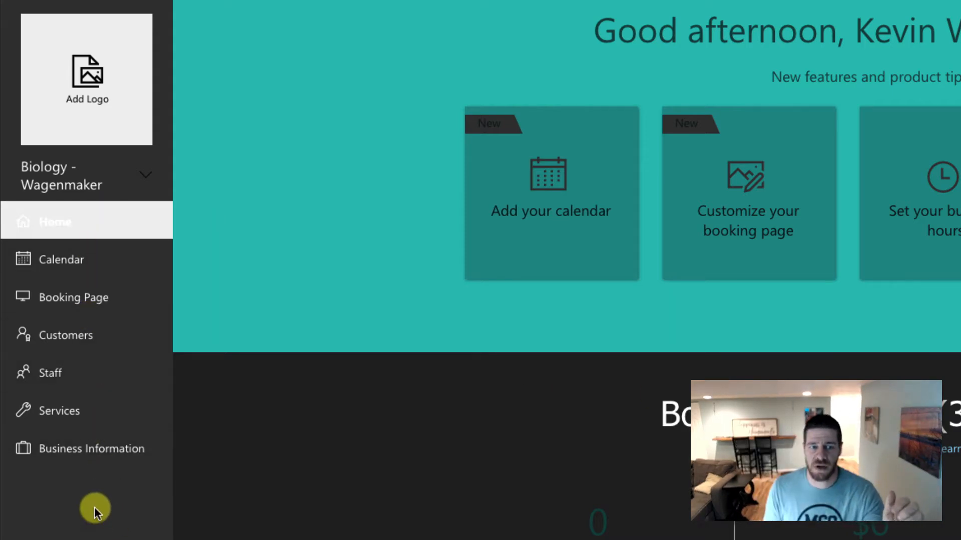
- Review and save the Business Information, then go to the Services list
left_click(73, 454)
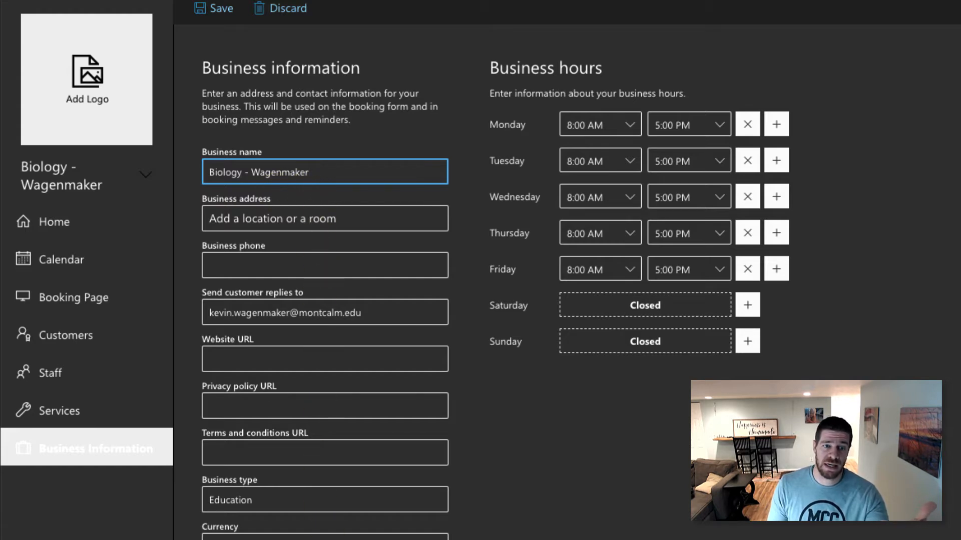
scroll(393, 382, "down", 2)
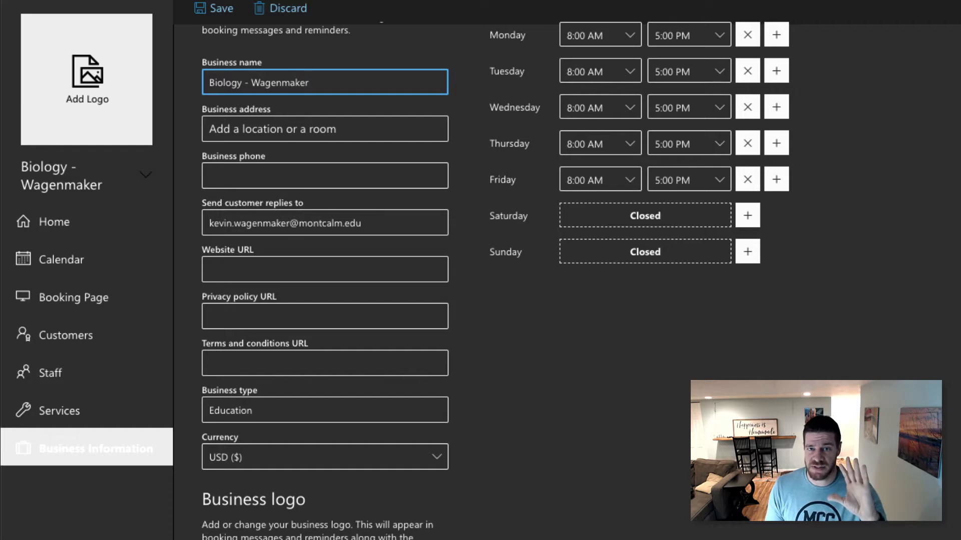
scroll(541, 473, "up", 2)
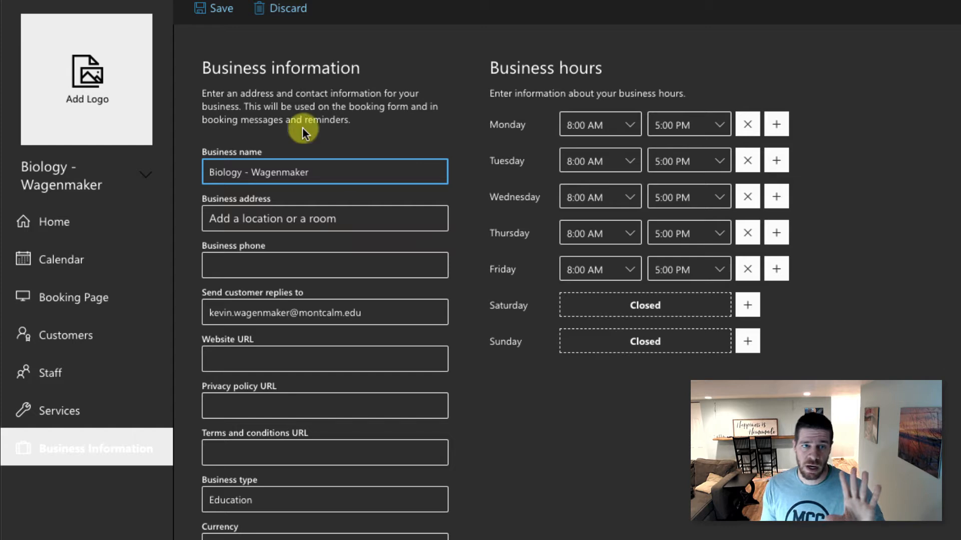
left_click(214, 15)
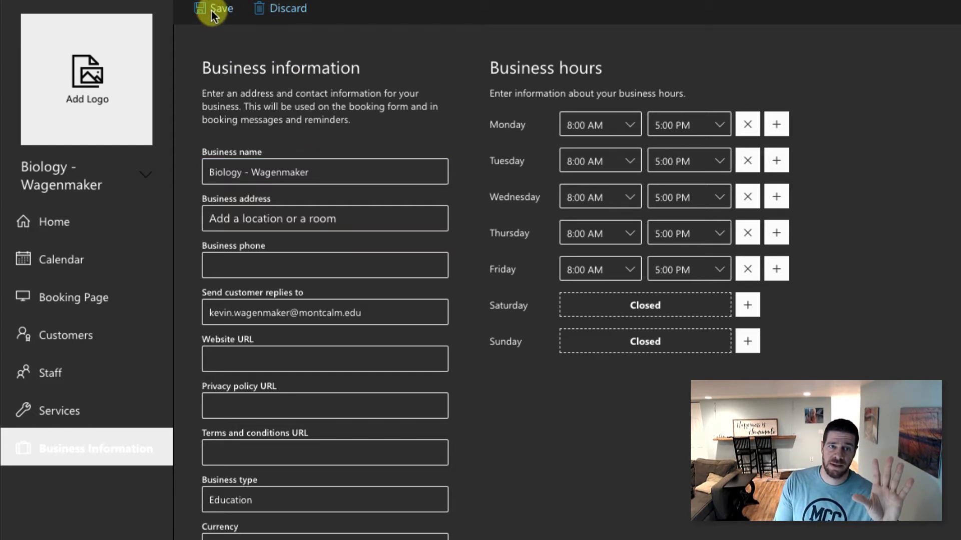
left_click(77, 415)
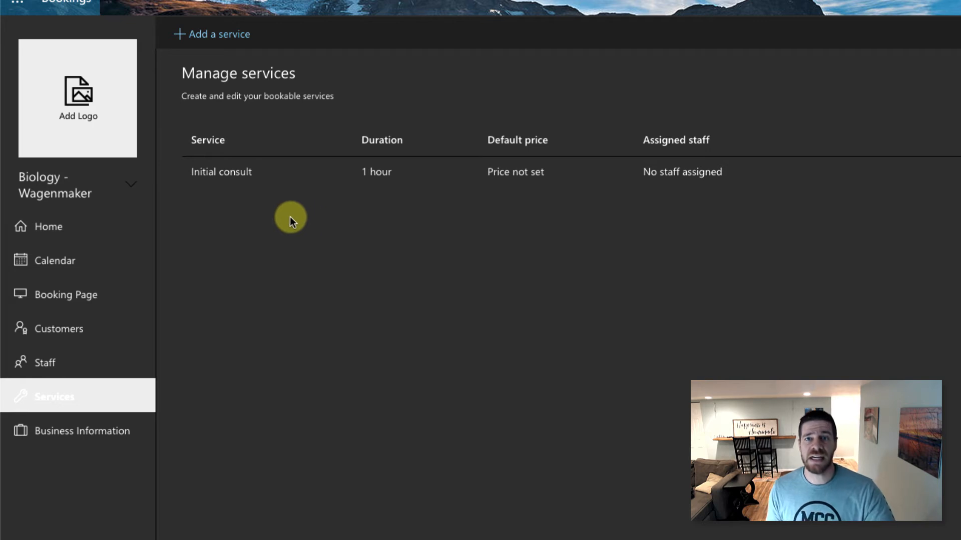
- Add a new service named Office Hours with no default location and online meeting on
mouse_move(223, 187)
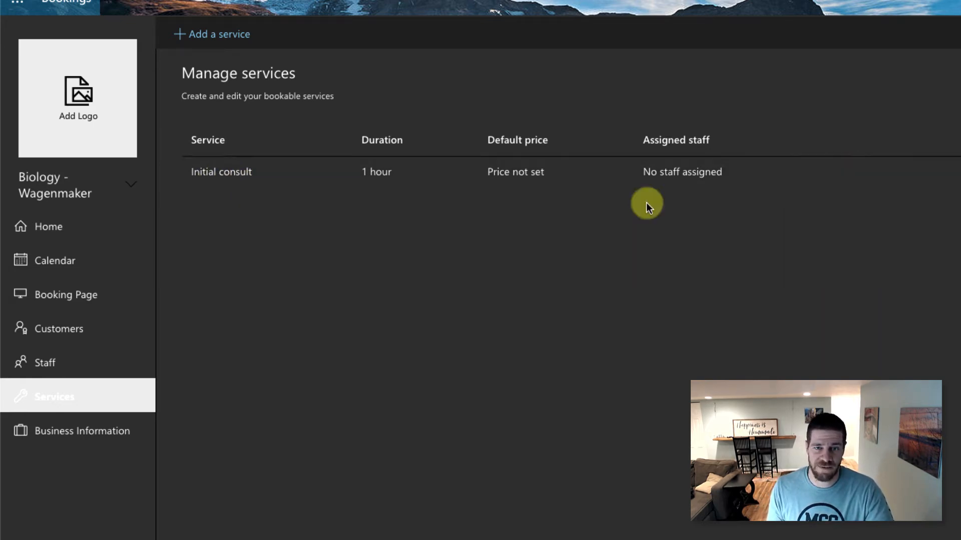
left_click(213, 40)
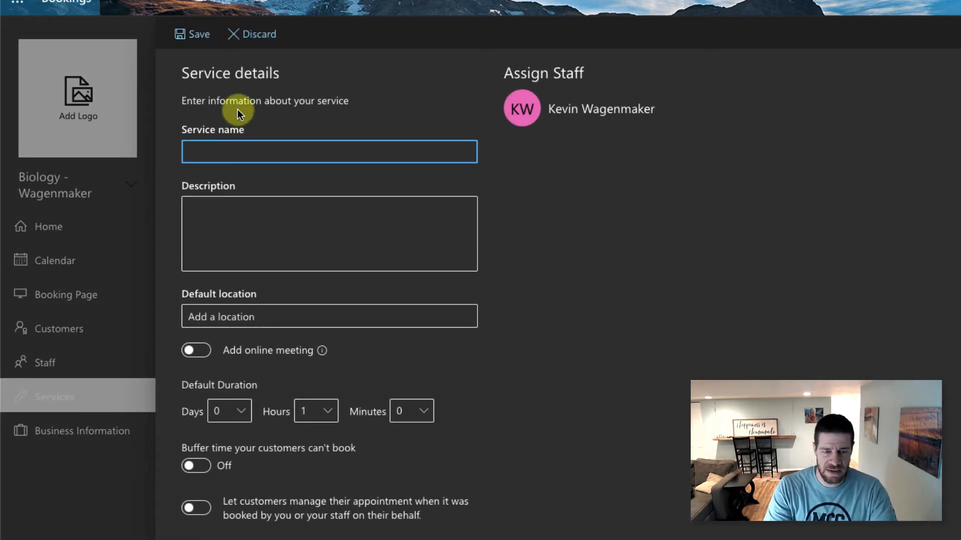
type("Office Hours")
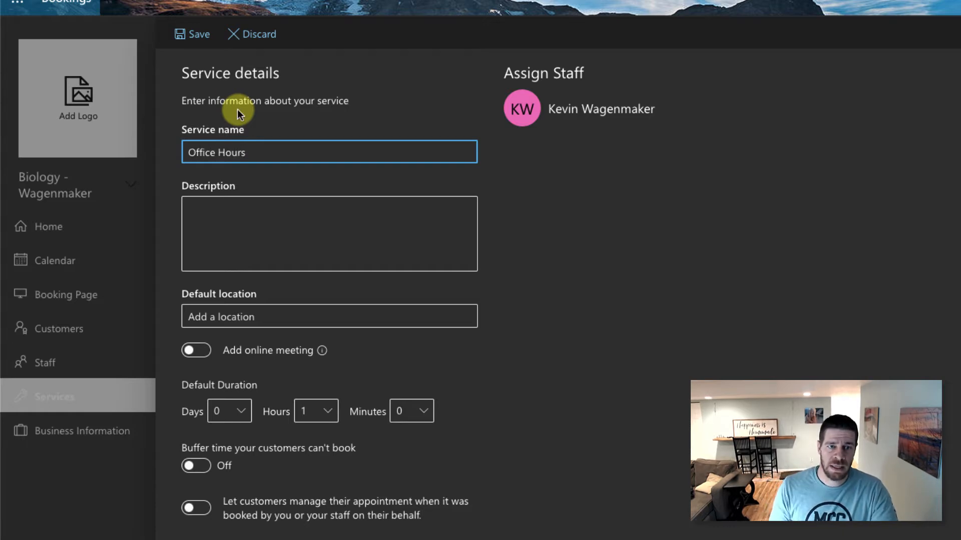
left_click(240, 316)
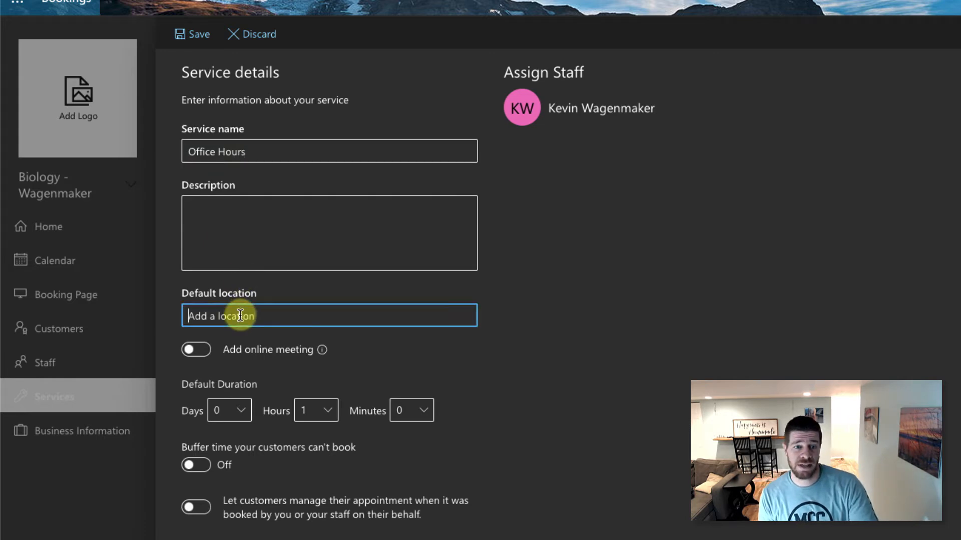
left_click(553, 376)
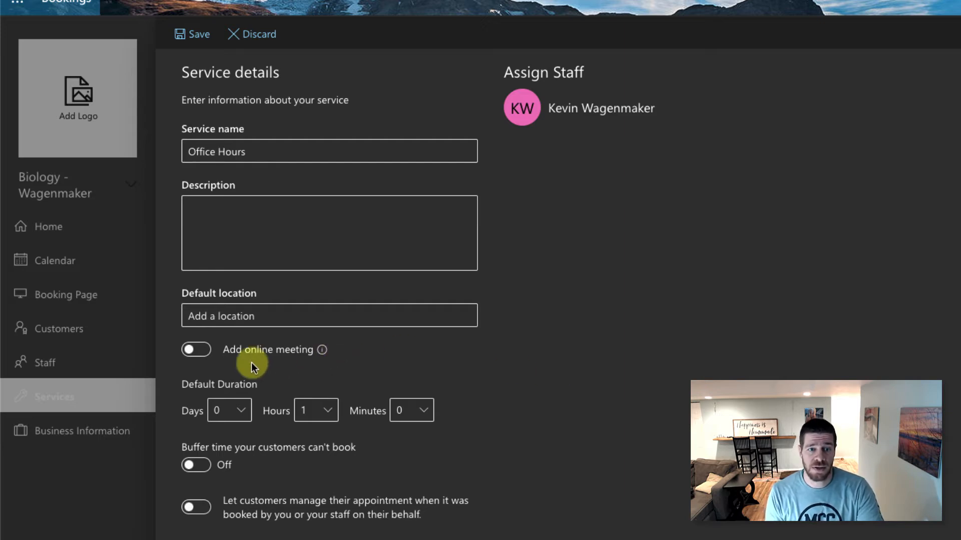
left_click(208, 352)
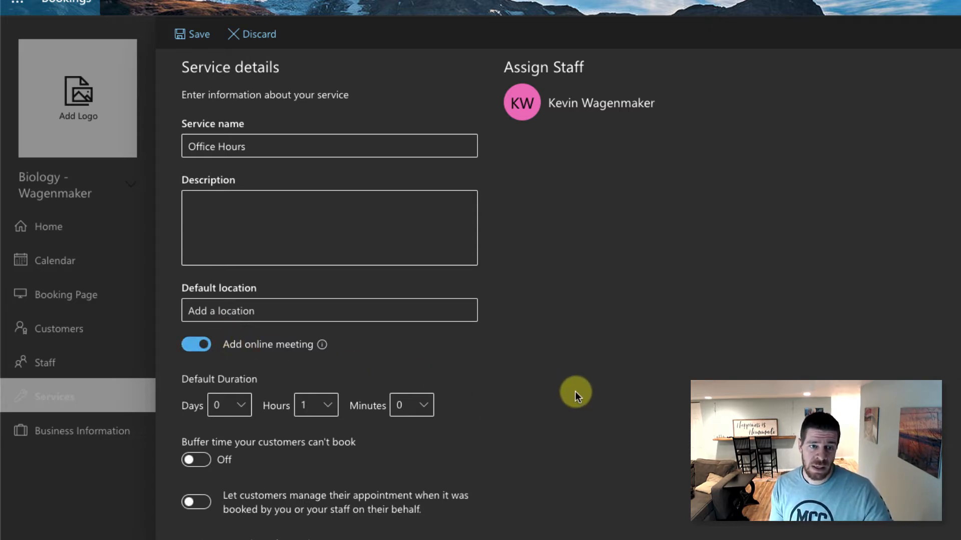
- Set the Office Hours duration to 0 hours 30 minutes
left_click(321, 405)
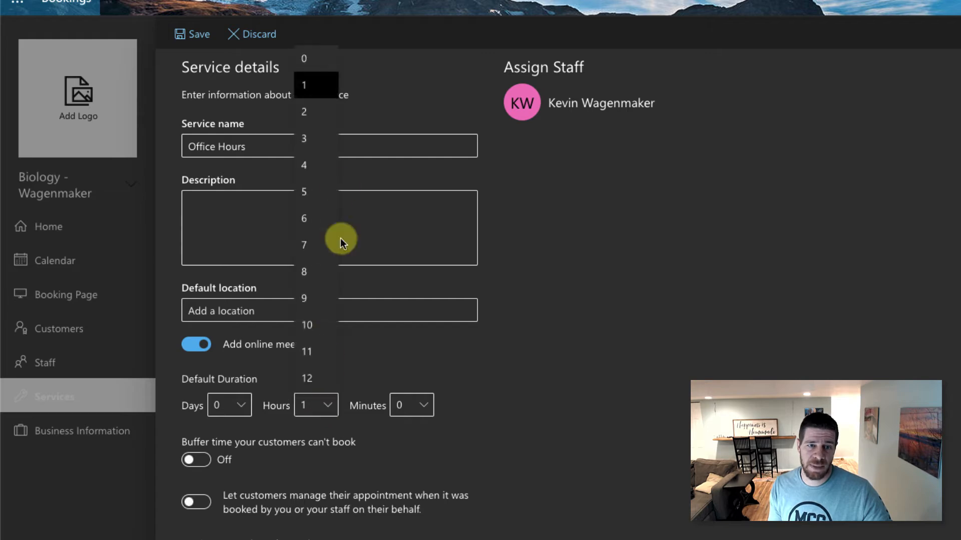
left_click(311, 58)
left_click(398, 414)
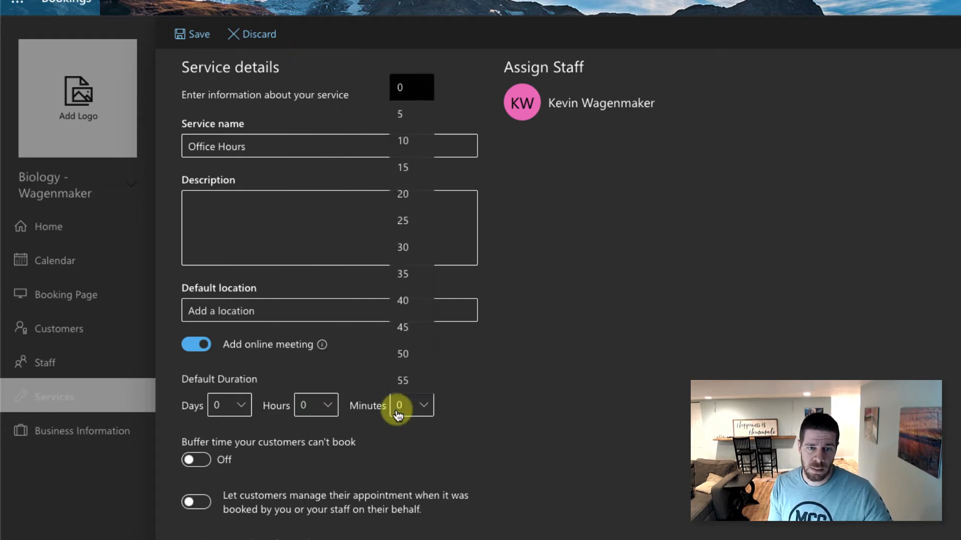
left_click(416, 247)
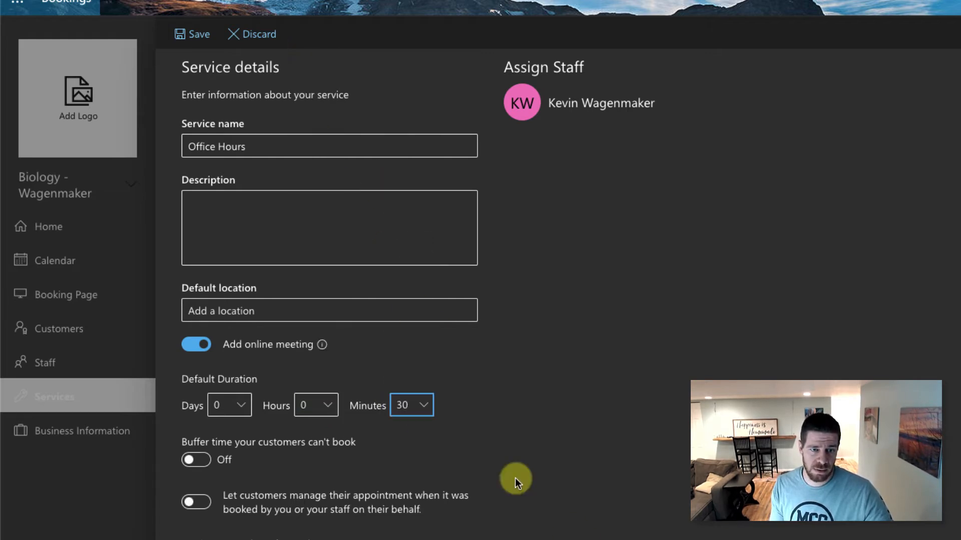
scroll(470, 437, "down", 1)
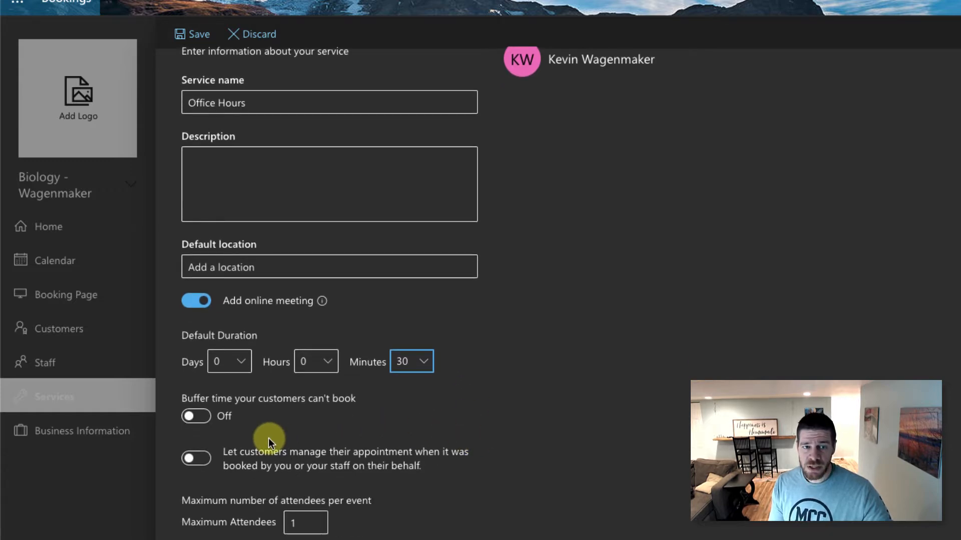
- Turn on buffer time with a 10-minute buffer after each appointment
left_click(212, 421)
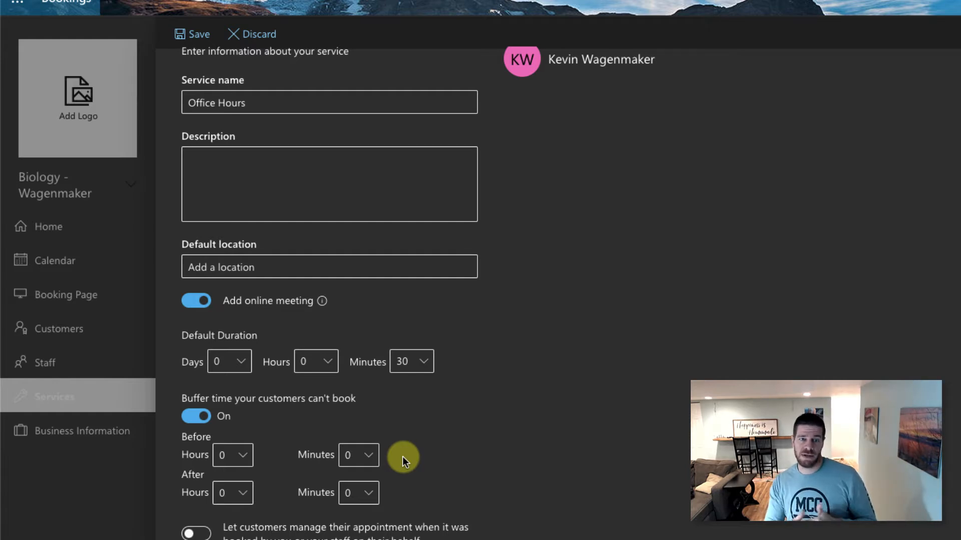
left_click(345, 493)
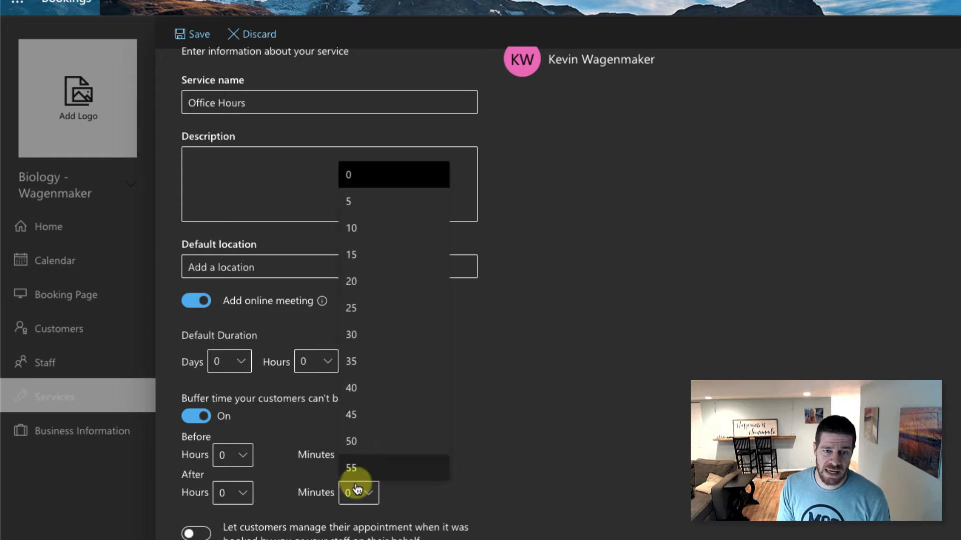
left_click(350, 229)
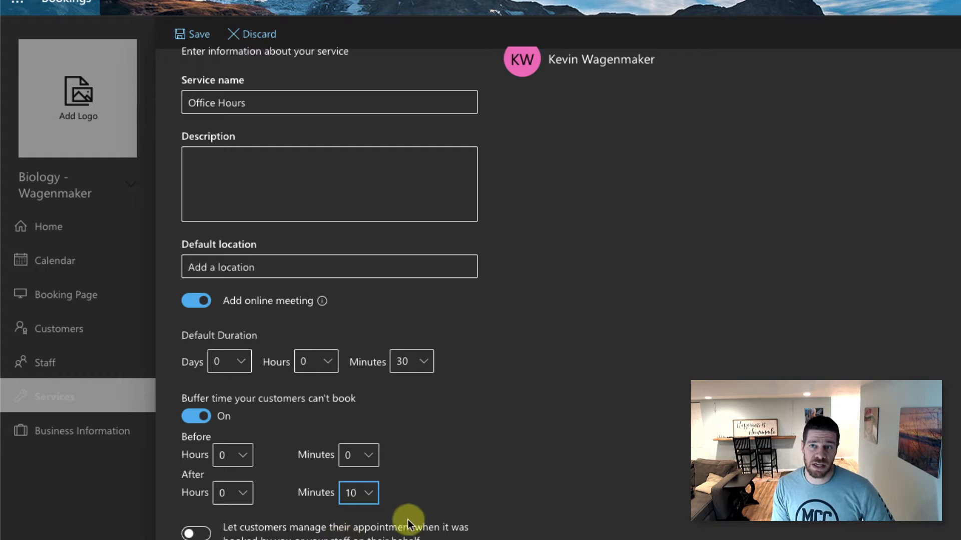
scroll(456, 520, "down", 1)
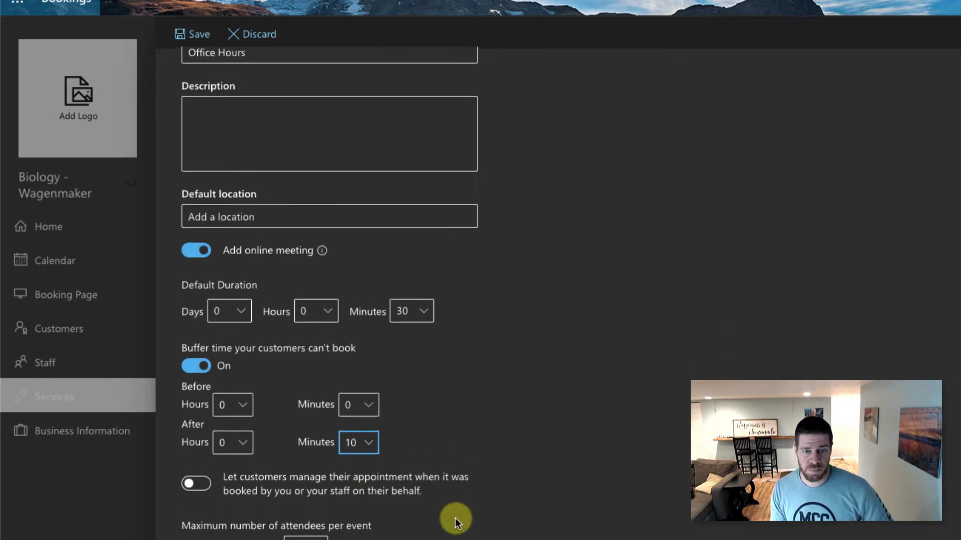
scroll(455, 520, "down", 2)
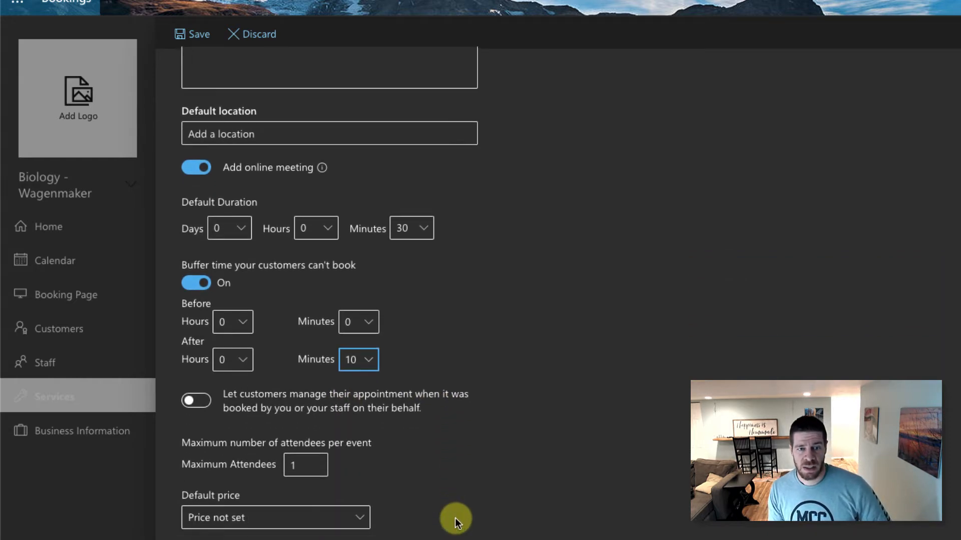
- Let customers manage their own appointments and set the default price to Free
left_click(203, 405)
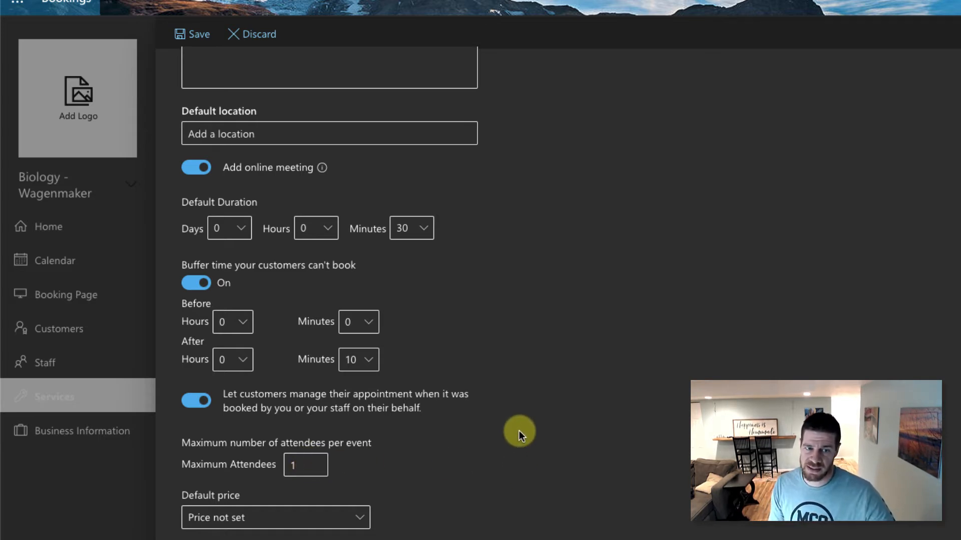
scroll(518, 431, "down", 3)
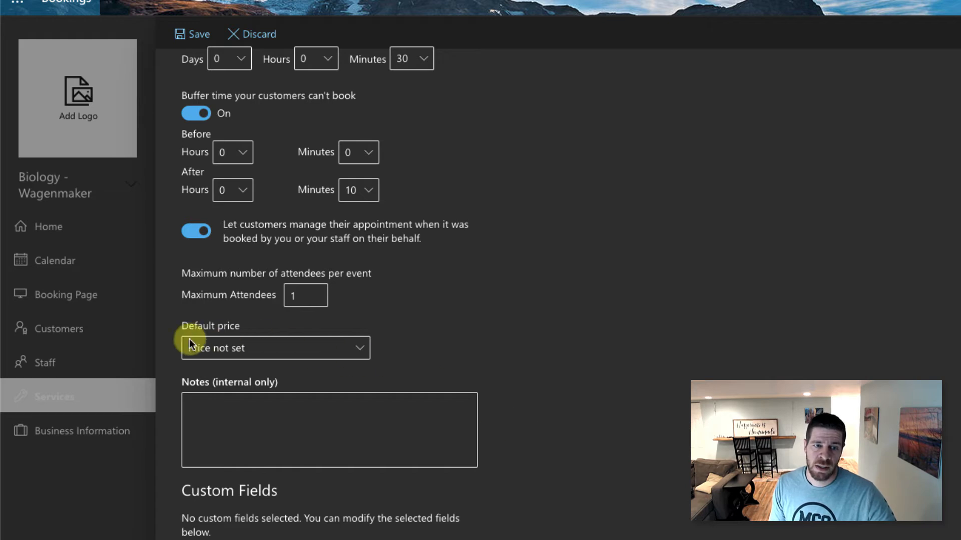
left_click(239, 351)
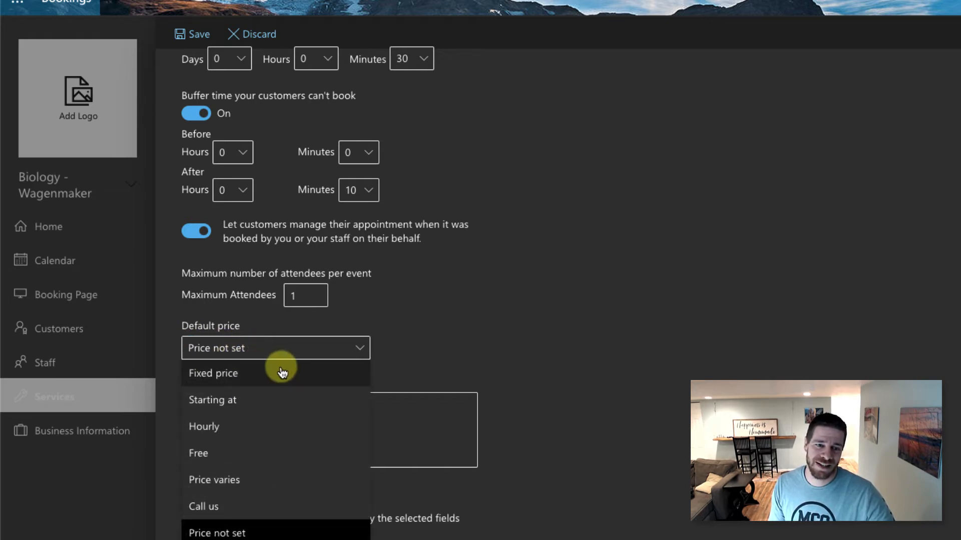
left_click(235, 456)
scroll(616, 431, "down", 1)
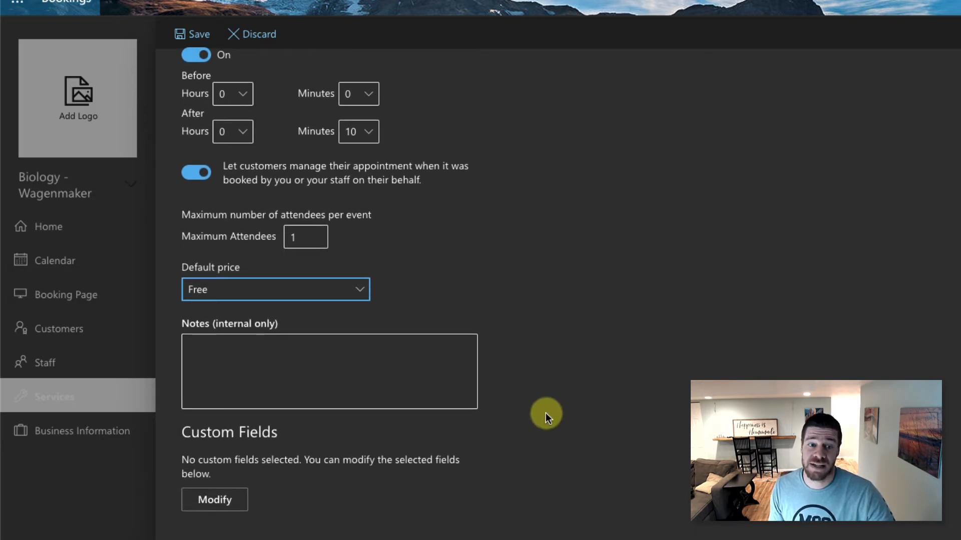
scroll(480, 376, "down", 2)
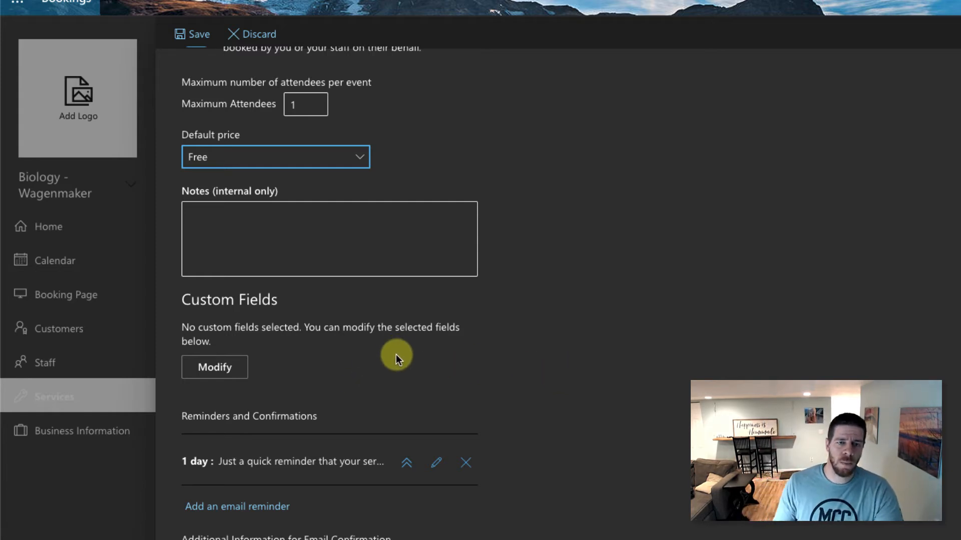
- Open Custom Fields and stop asking customers for their address, keeping customer notes
left_click(226, 367)
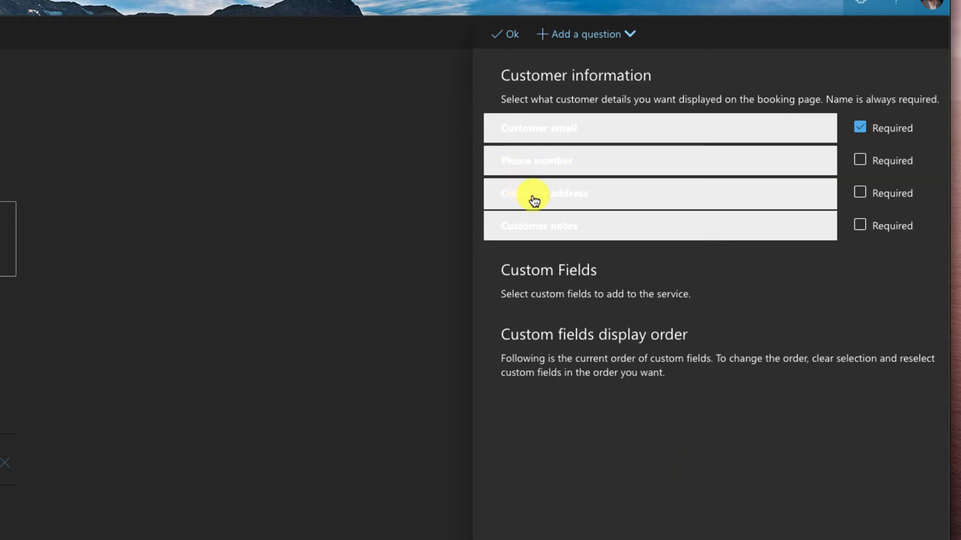
left_click(772, 200)
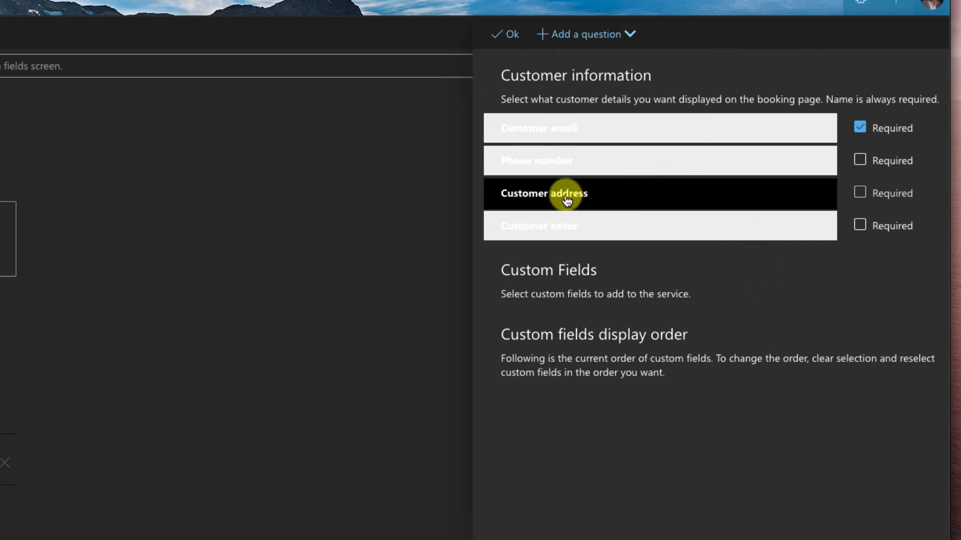
left_click(568, 231)
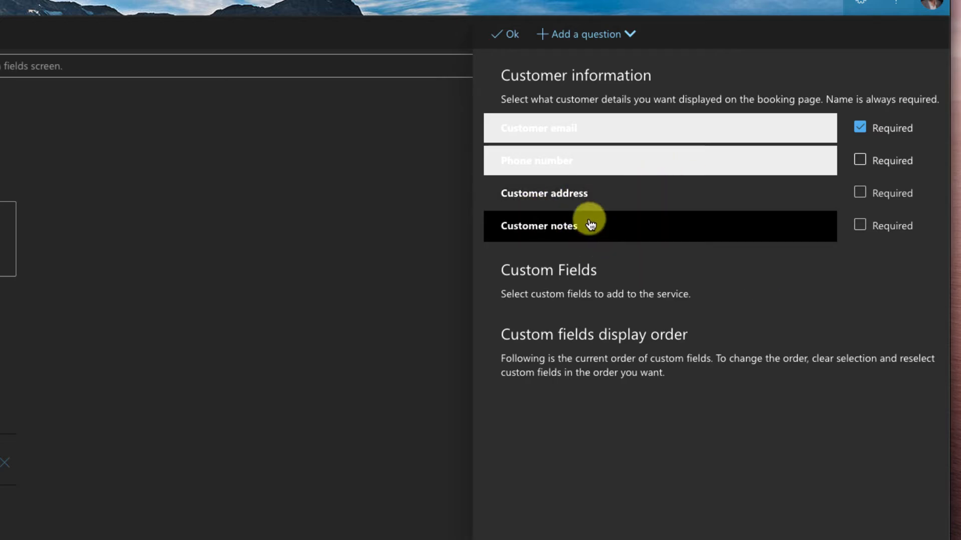
left_click(590, 226)
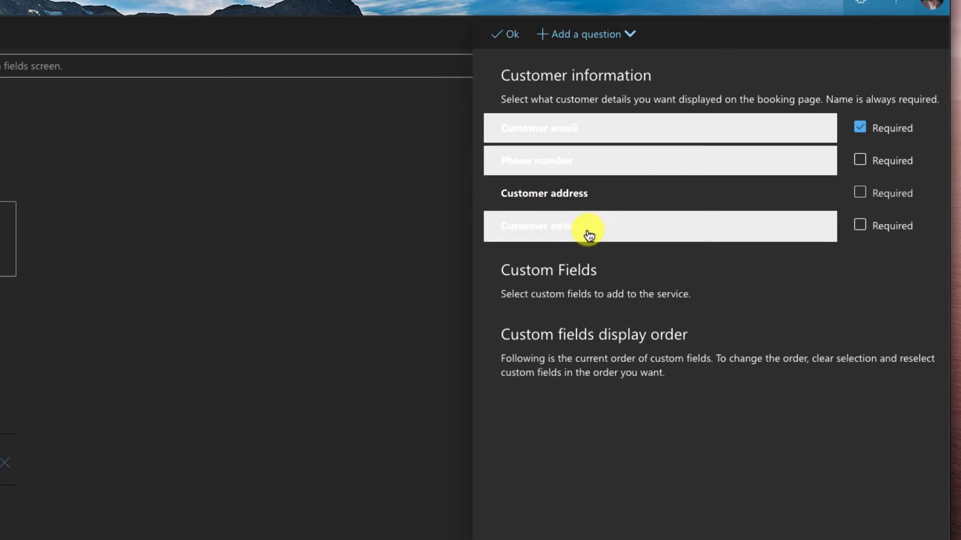
- Add an optional text question 'What will we be discussing?' to the booking form
left_click(614, 39)
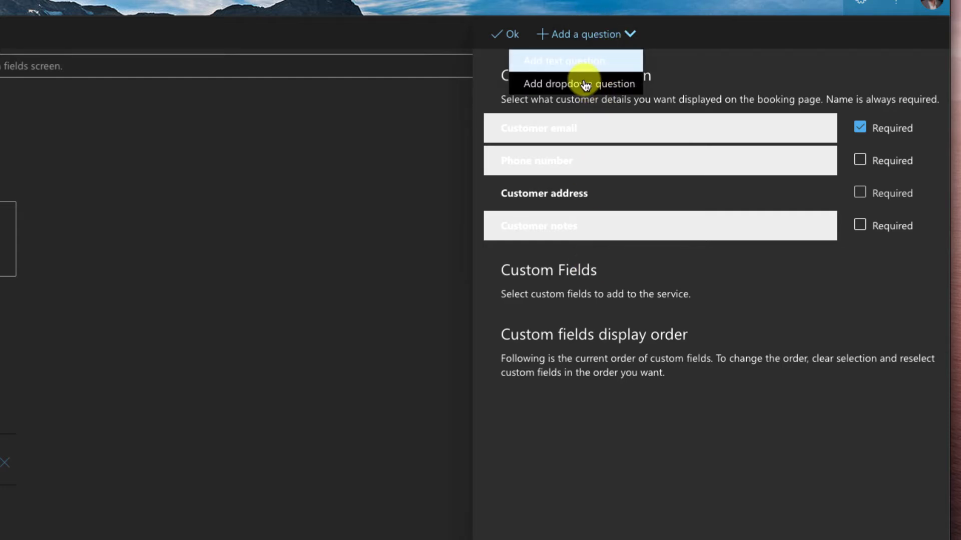
left_click(575, 63)
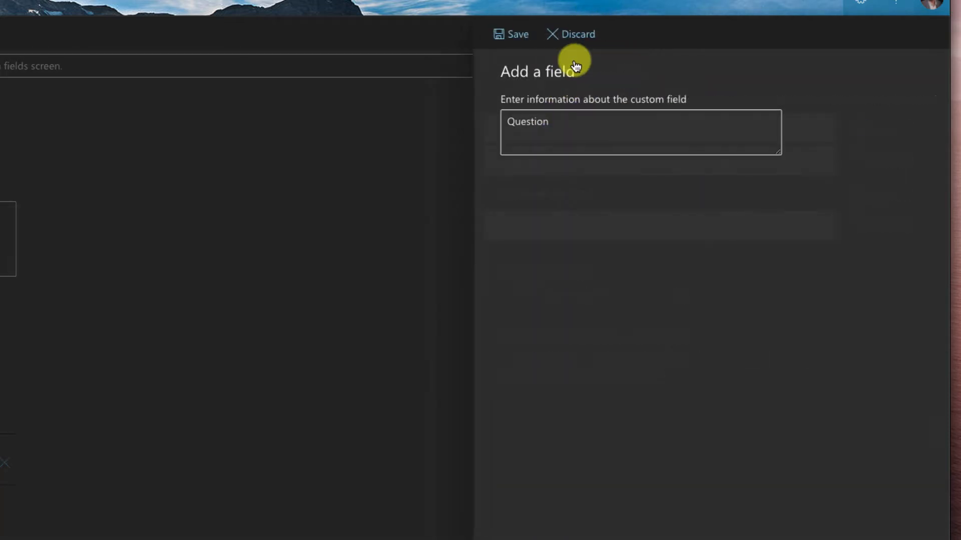
left_click(562, 116)
type("What will we be d")
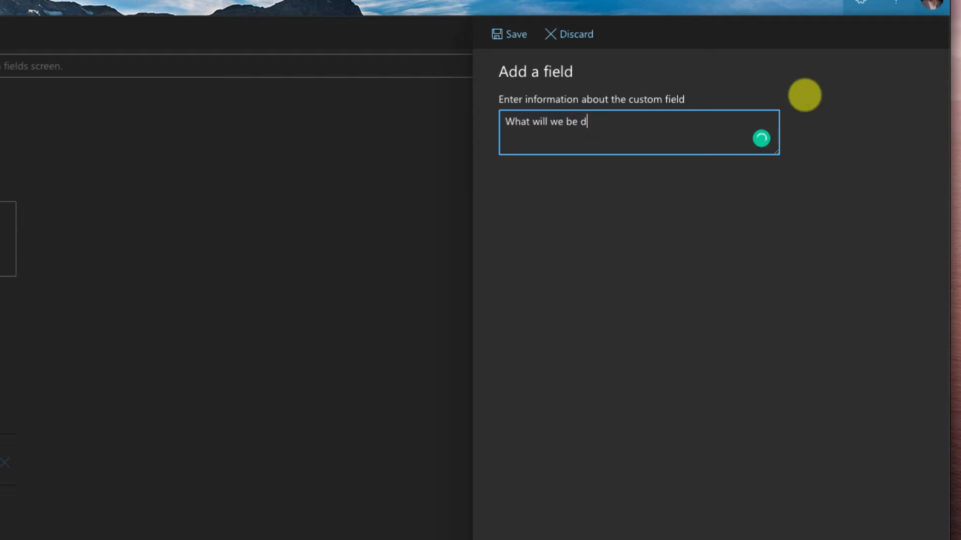
type("iscussing?")
left_click(504, 33)
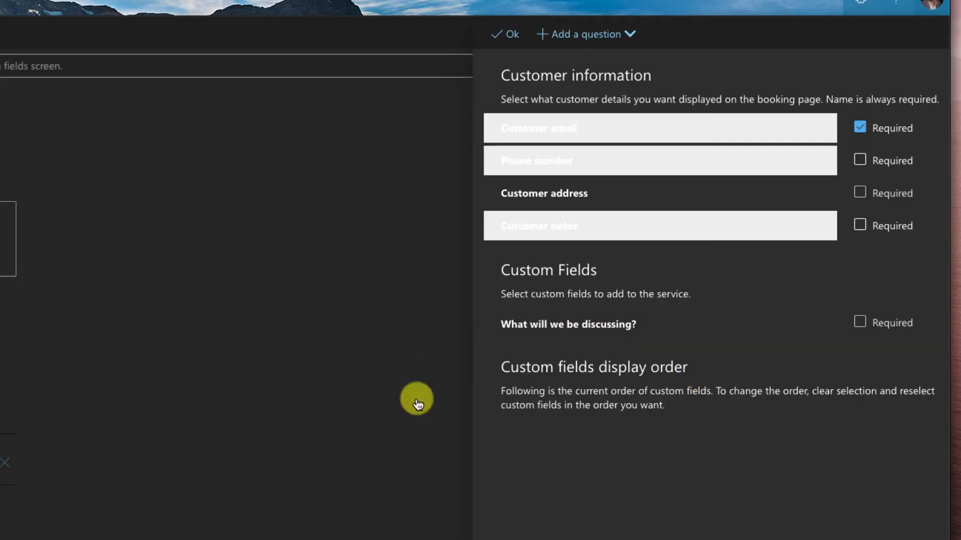
left_click(579, 325)
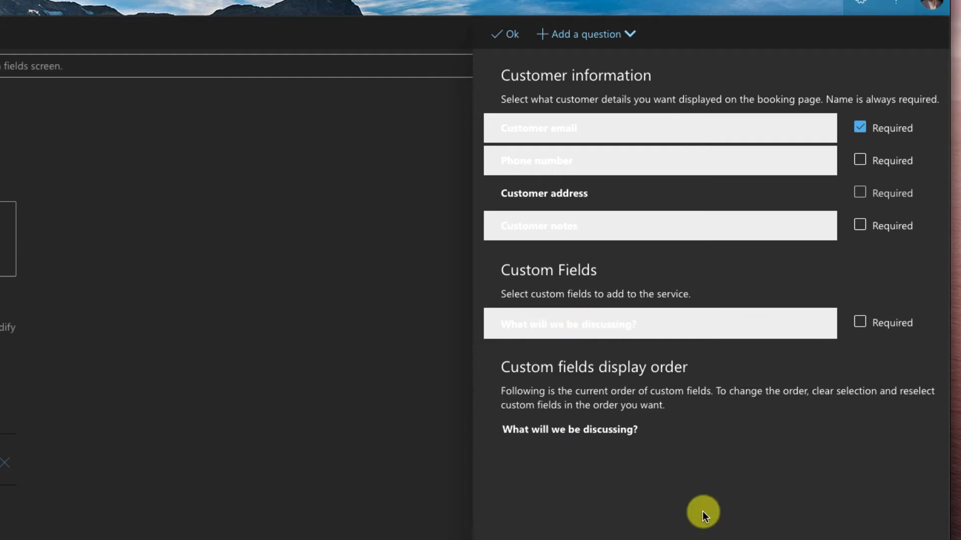
left_click(859, 322)
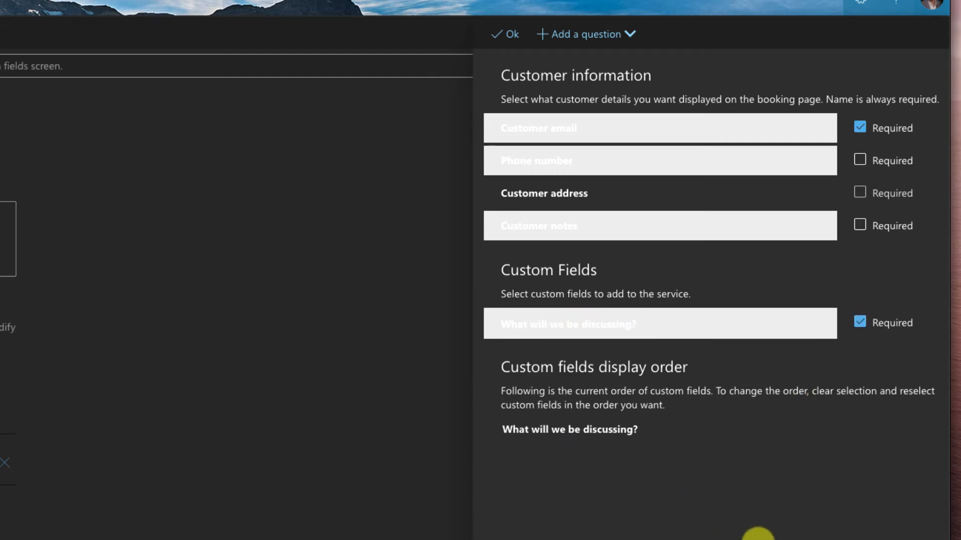
left_click(859, 322)
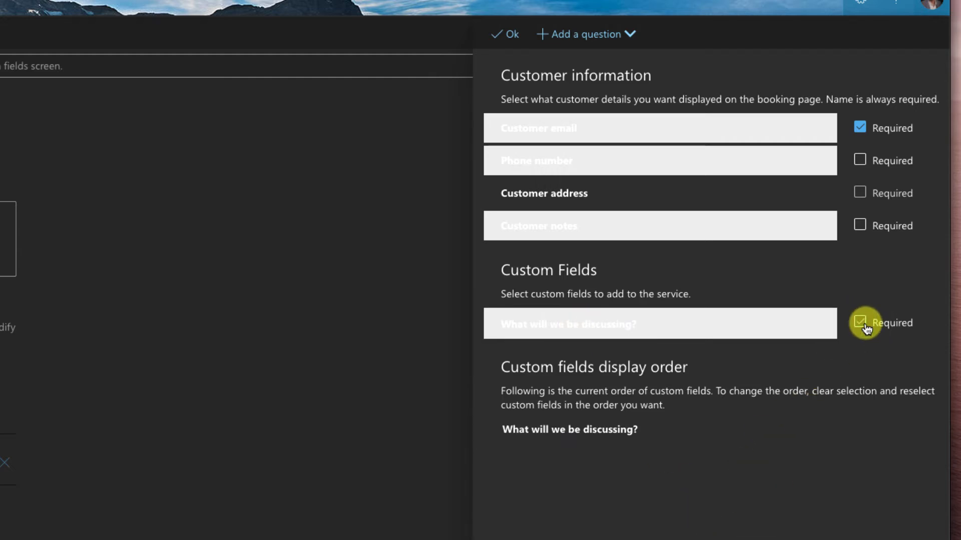
- Add a dropdown question worded 'What is your concern?'
left_click(631, 33)
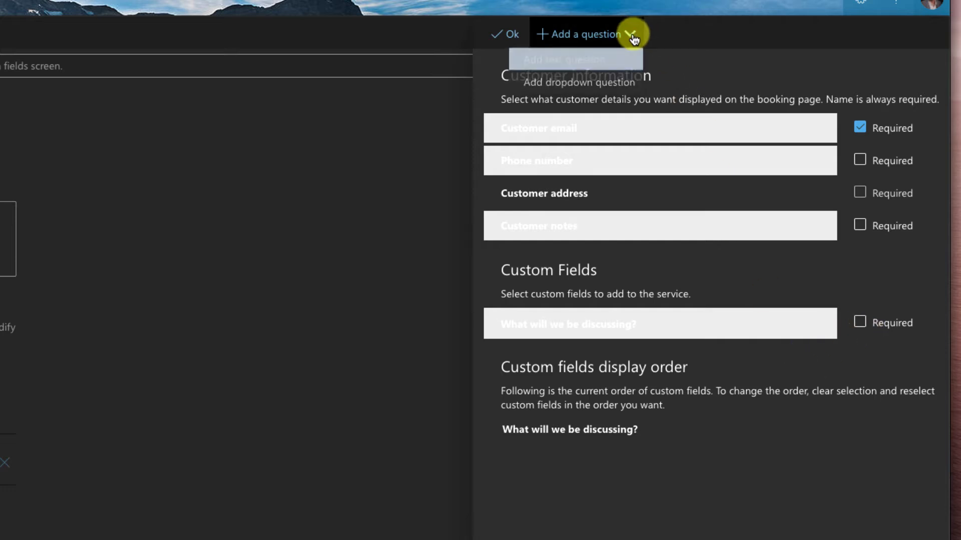
left_click(609, 85)
left_click(549, 131)
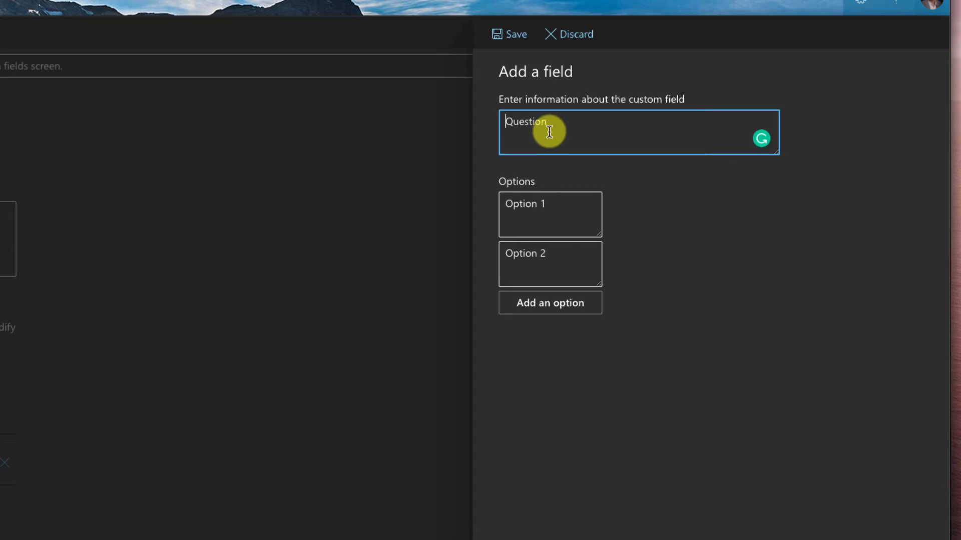
type("What")
key("BackSpace")
key("BackSpace")
key("BackSpace")
type("cern?")
- Give the concern question options Grades, Homework and Technology, and include it optionally
left_click(527, 205)
type("Grades")
key("Tab")
type("Hom")
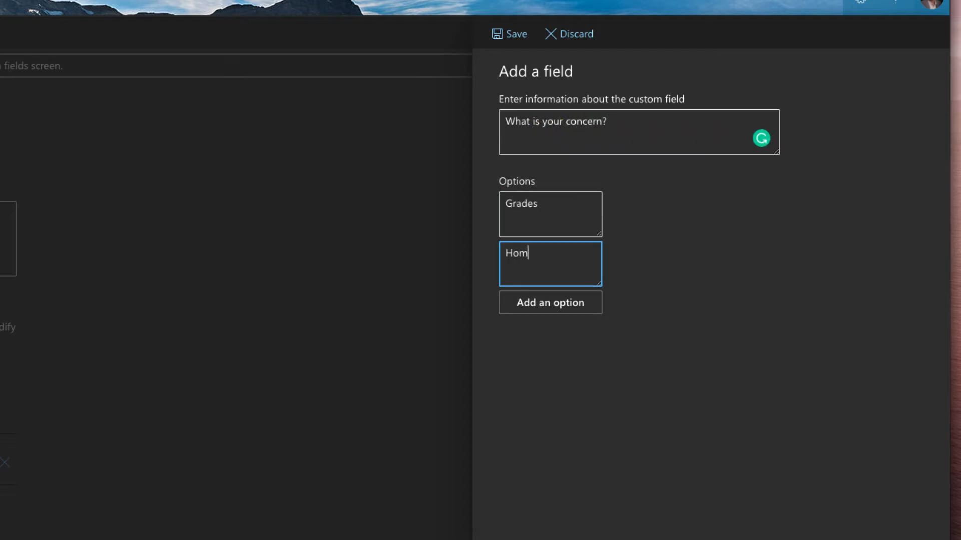
type("ework")
left_click(536, 303)
type("Technology")
left_click(515, 33)
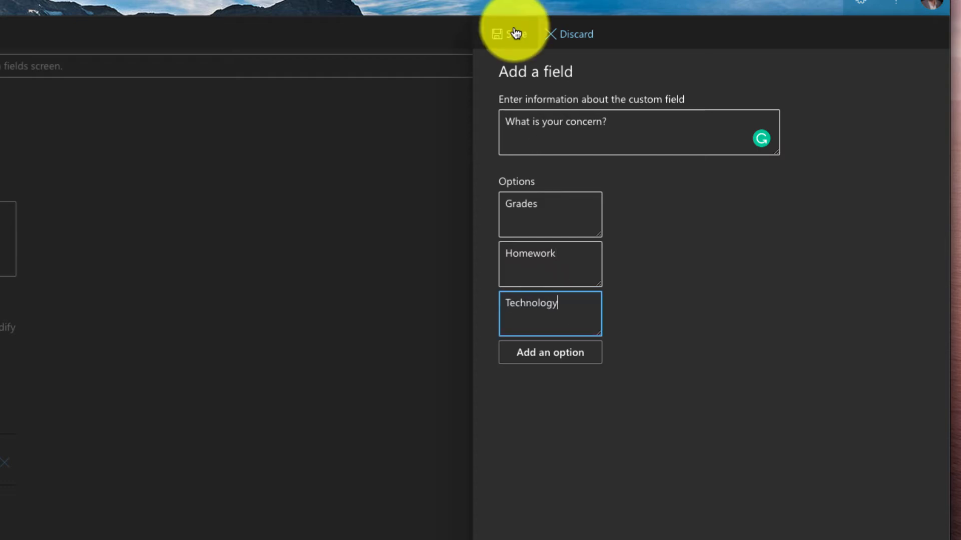
left_click(588, 371)
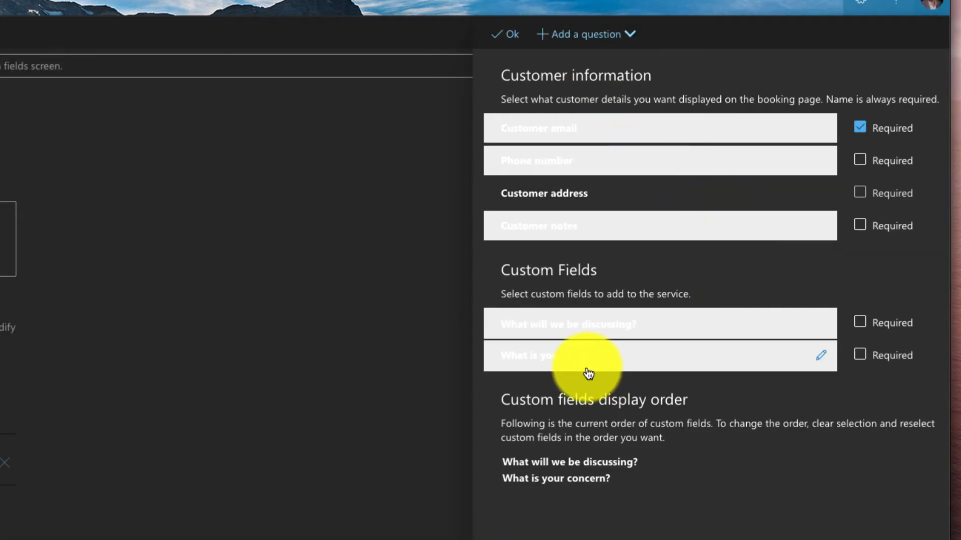
left_click(509, 32)
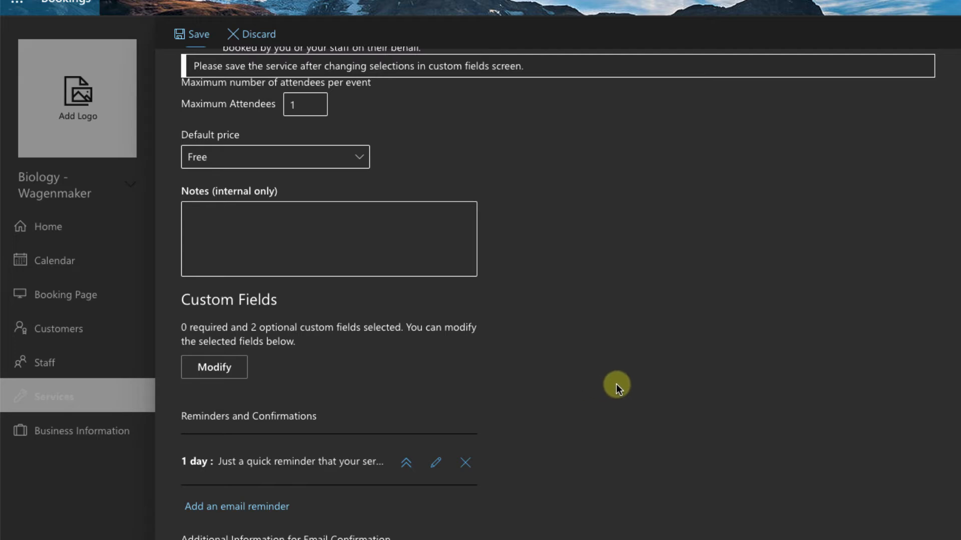
- Add a 15-minute reminder to all attendees saying 'Meeting soon! Looking forward to it!' and enable text notifications
scroll(612, 383, "down", 5)
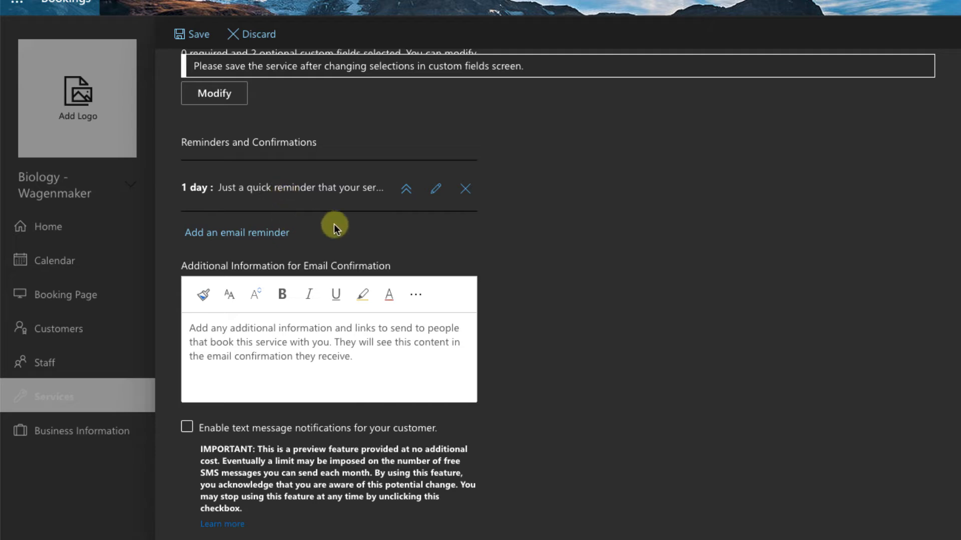
left_click(257, 235)
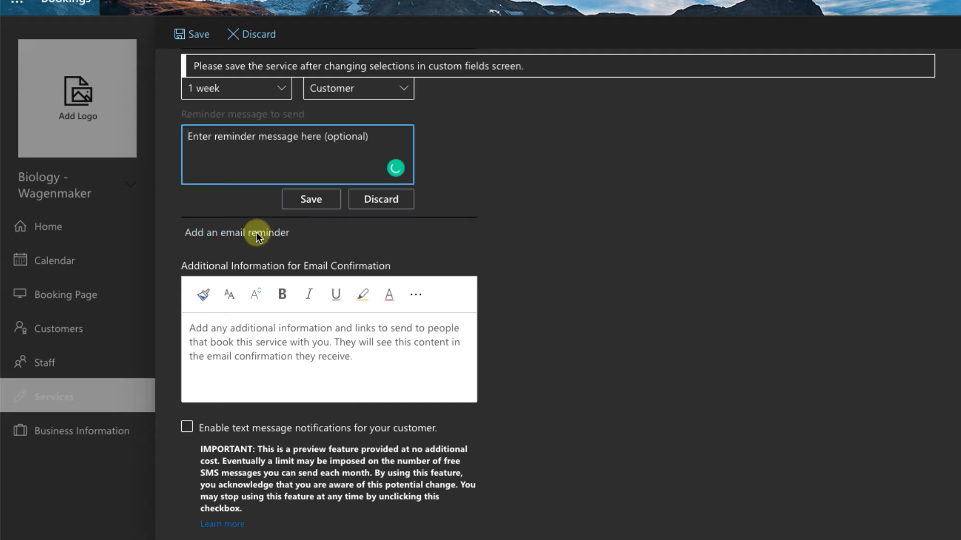
scroll(295, 195, "up", 3)
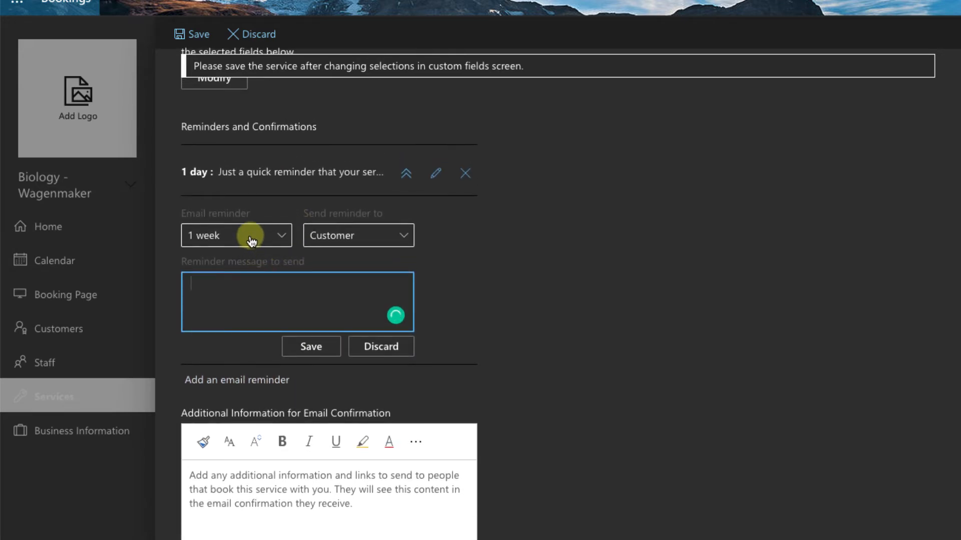
left_click(250, 236)
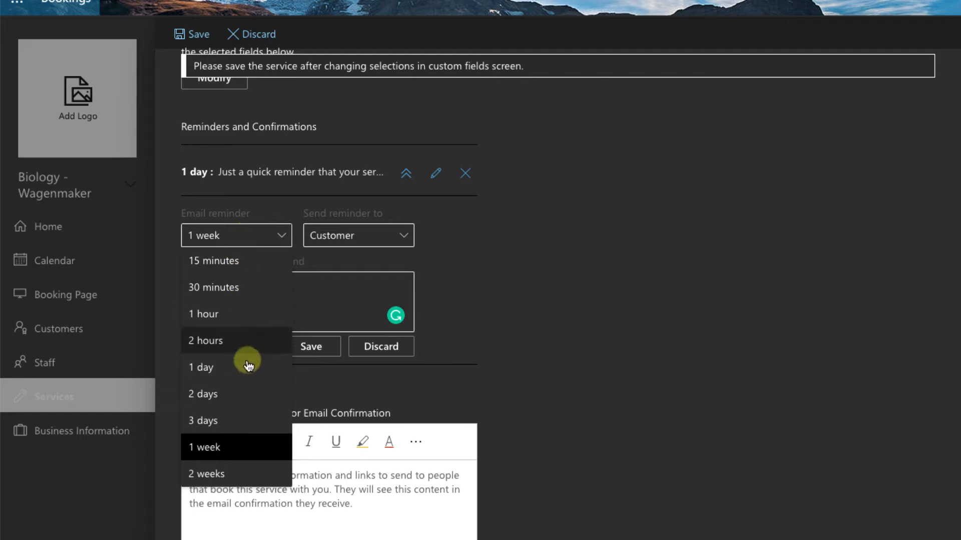
left_click(240, 261)
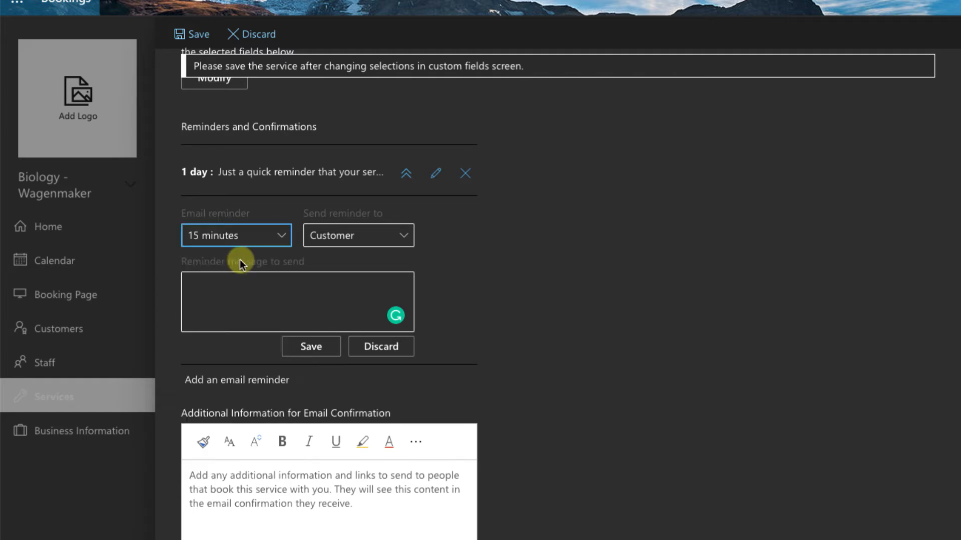
left_click(359, 240)
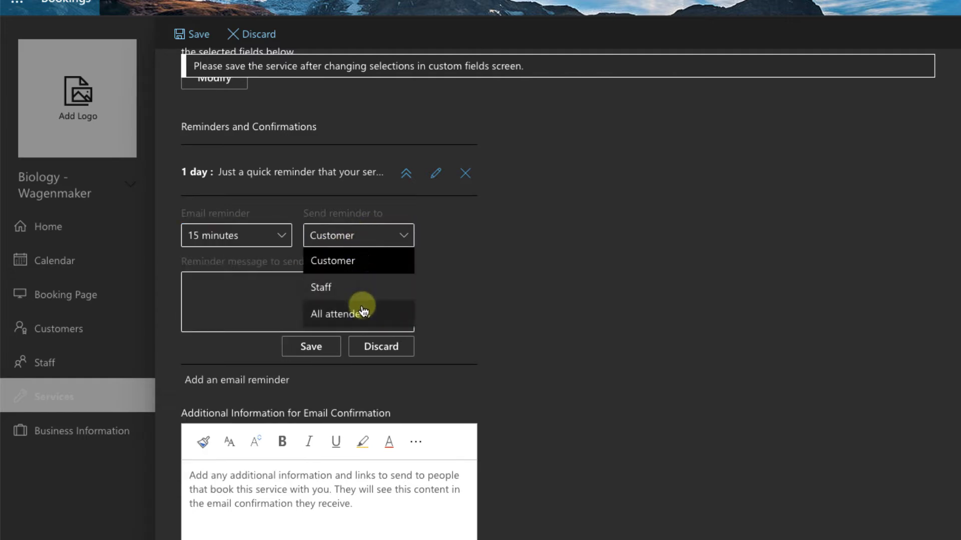
left_click(364, 312)
left_click(302, 299)
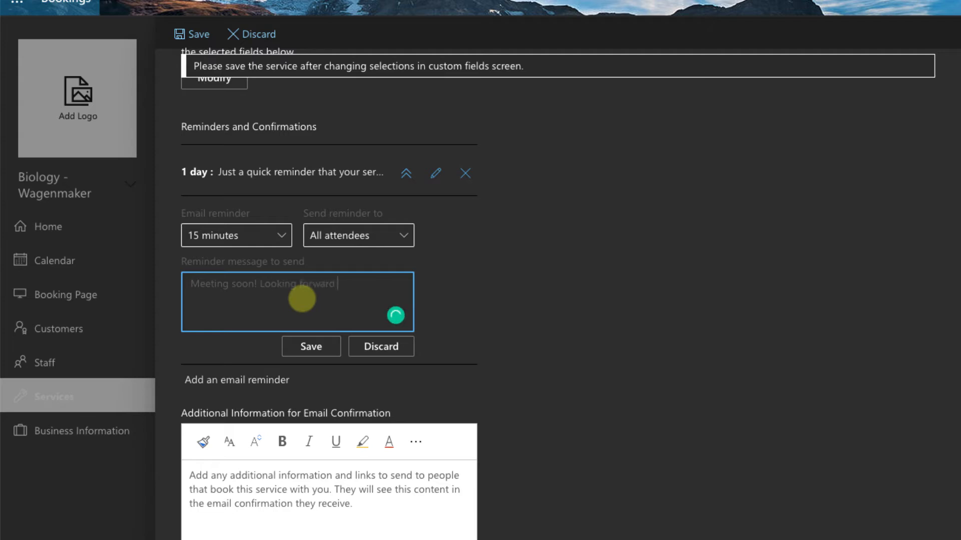
left_click(313, 347)
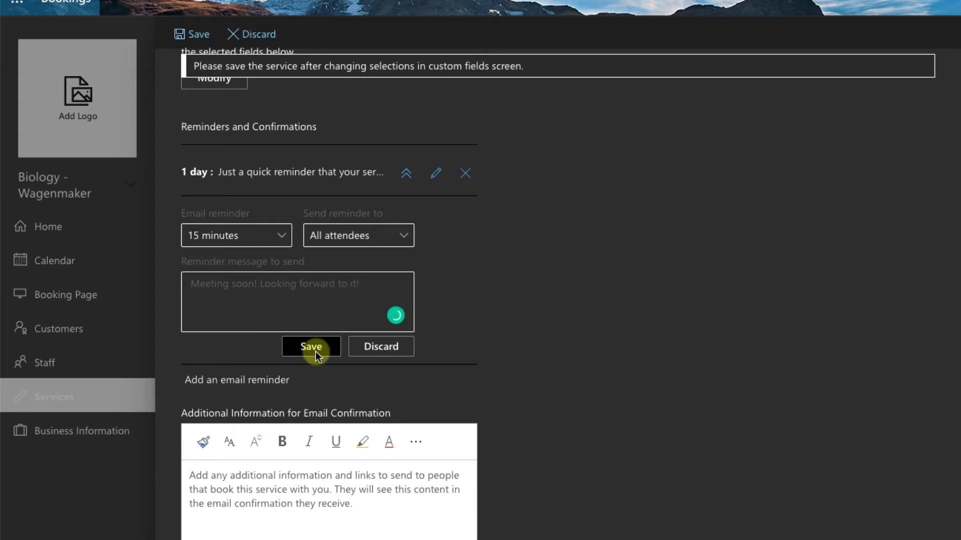
scroll(641, 345, "down", 5)
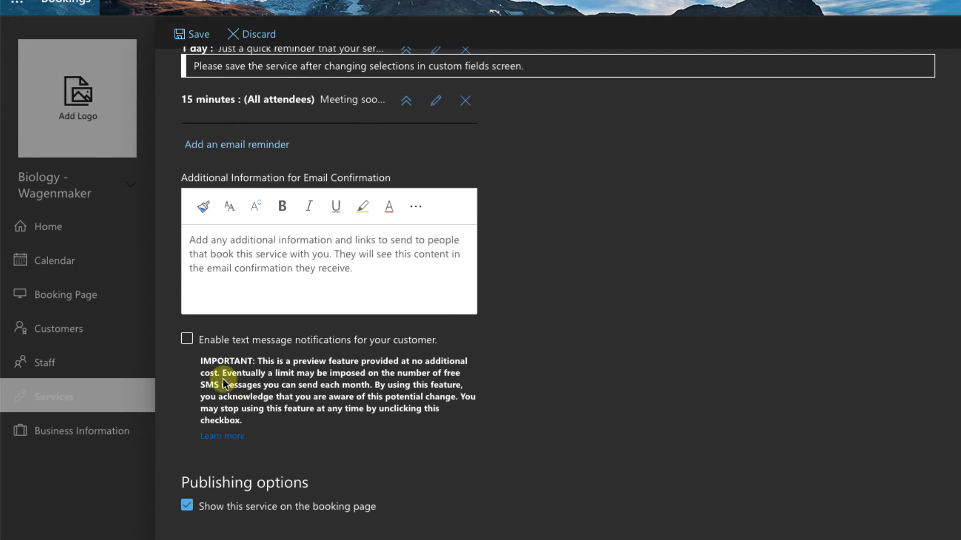
left_click(186, 339)
- Drop the default scheduling policy for Office Hours and set minimum lead time to 0 hours
scroll(647, 398, "down", 2)
scroll(647, 398, "down", 5)
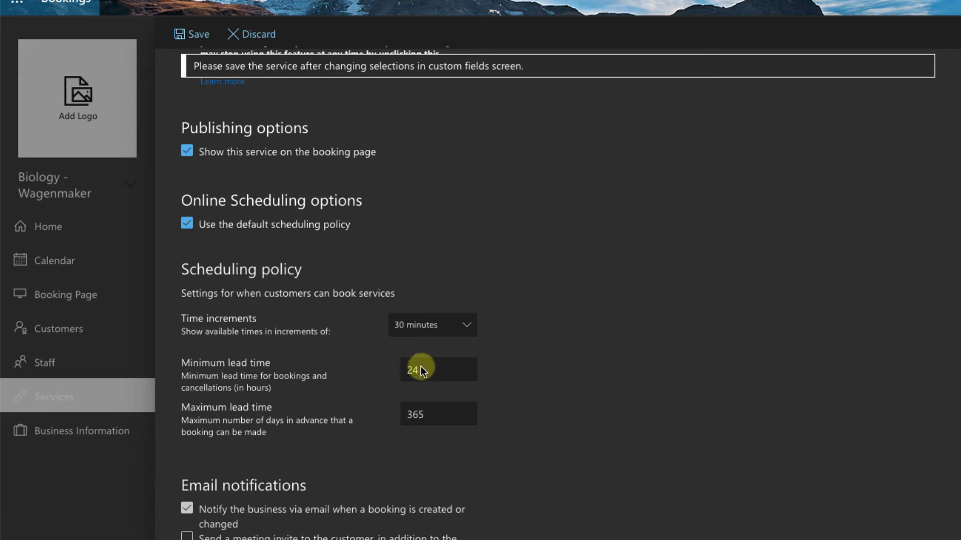
left_click(187, 225)
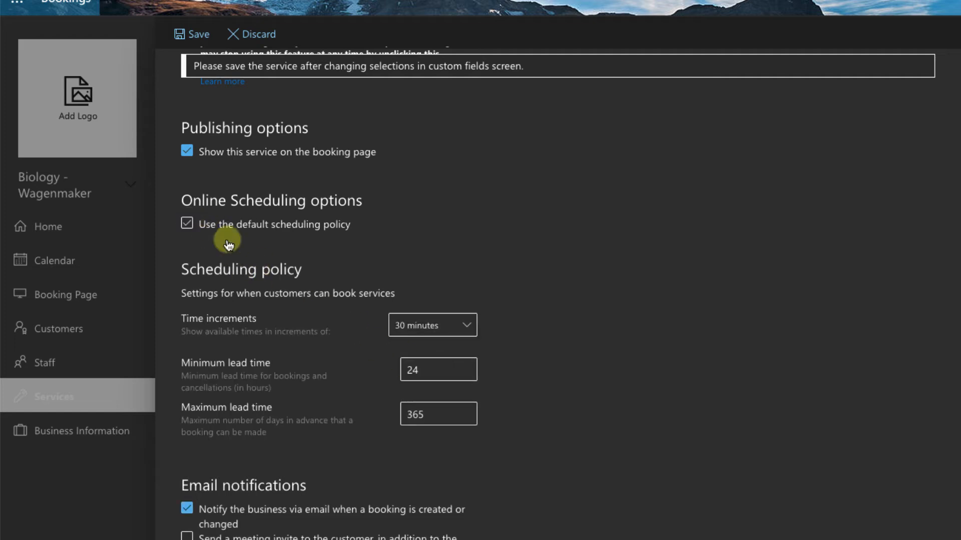
left_click(188, 229)
left_click(437, 370)
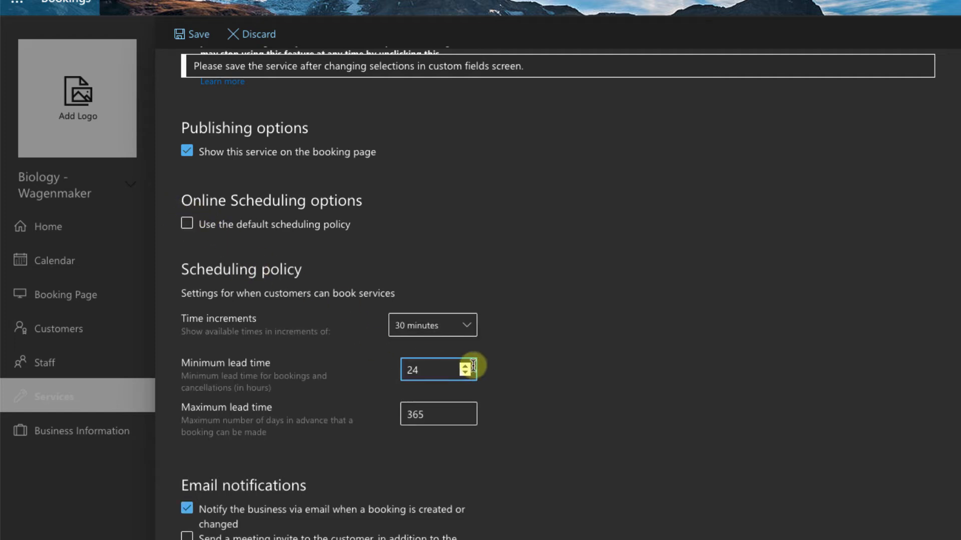
left_click(465, 367)
left_click(465, 367)
left_click(464, 366)
left_click(465, 367)
left_click_drag(464, 373, 463, 374)
left_click(502, 375)
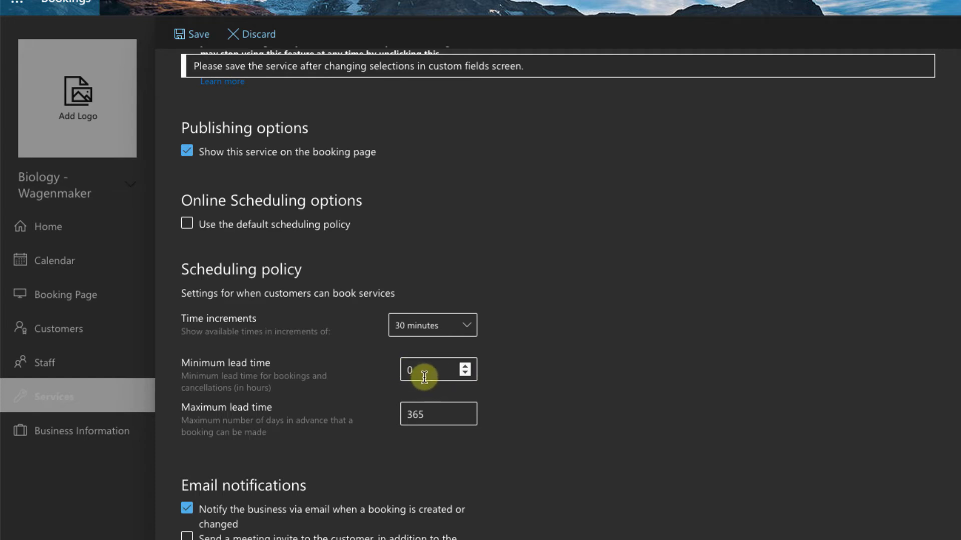
left_click(465, 368)
left_click(466, 373)
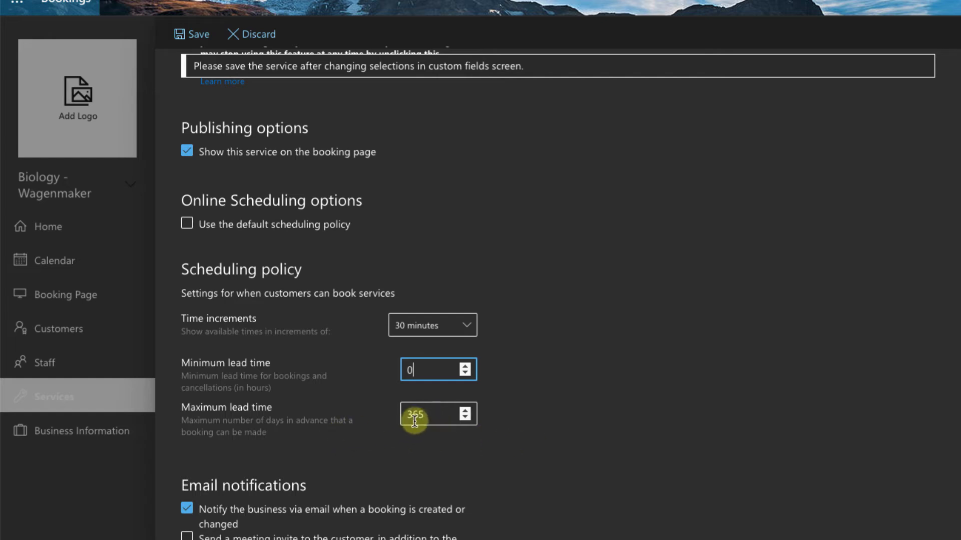
scroll(622, 431, "down", 1)
- Also send customers a meeting invite alongside the confirmation email
scroll(613, 438, "down", 2)
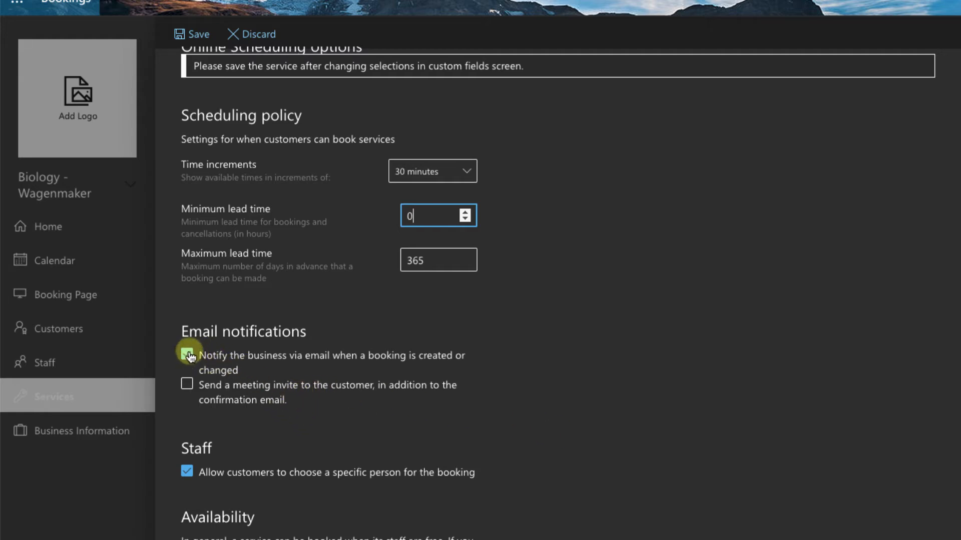
left_click(188, 386)
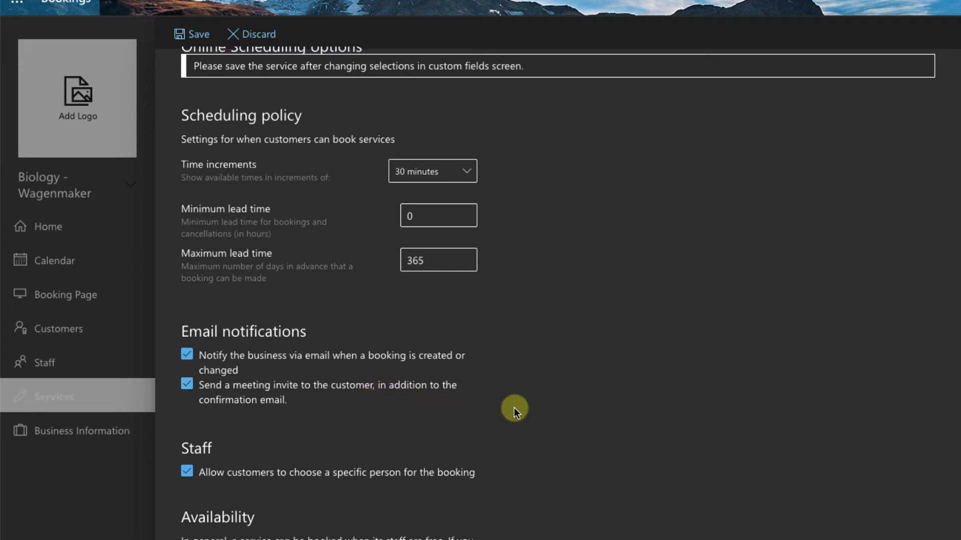
scroll(518, 409, "up", 1)
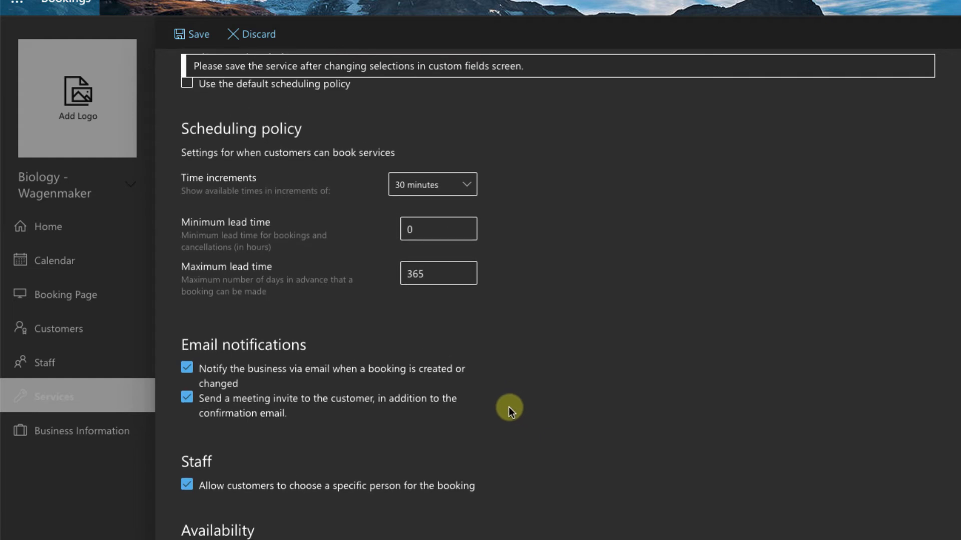
scroll(508, 407, "down", 2)
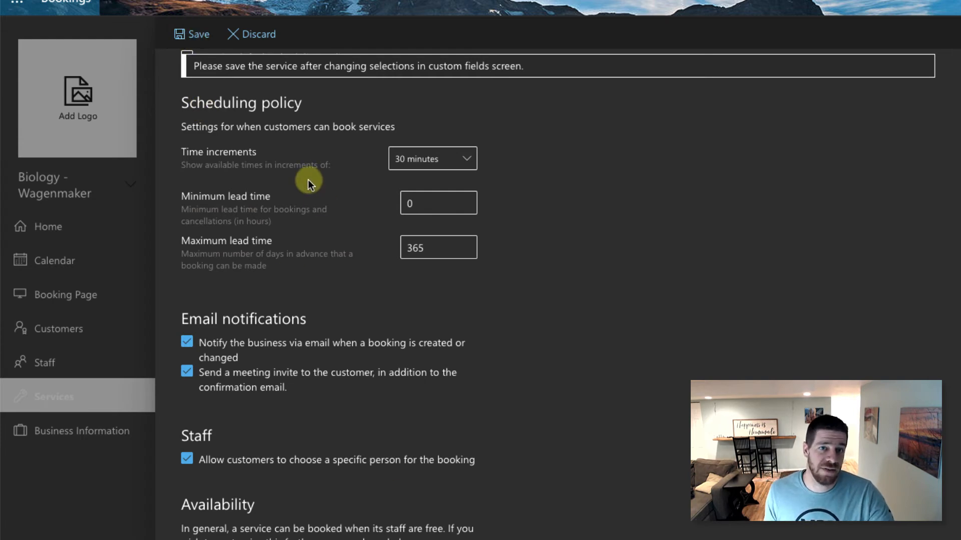
- Save the service, delete Initial consult, and add the Exam Time Slot and Open Lab services
left_click(196, 36)
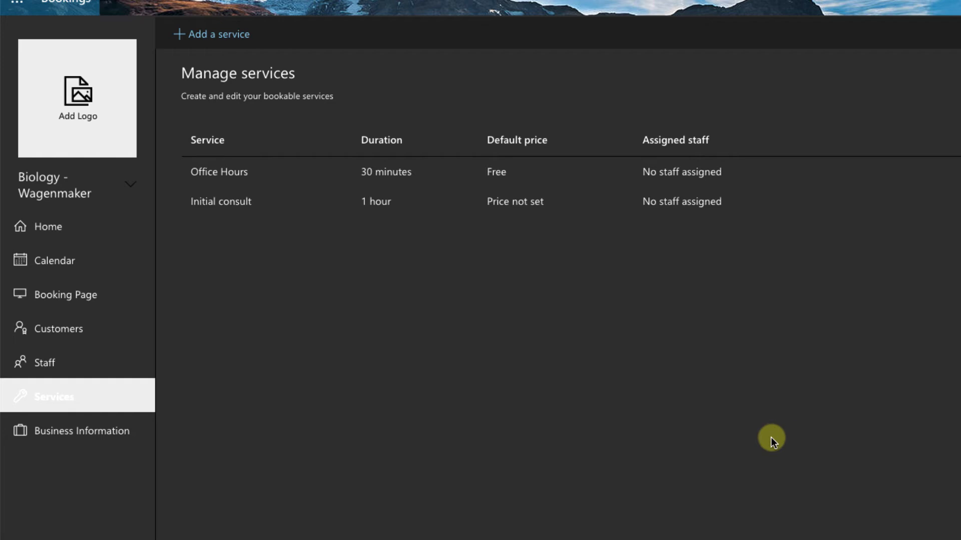
mouse_move(833, 206)
left_click(864, 200)
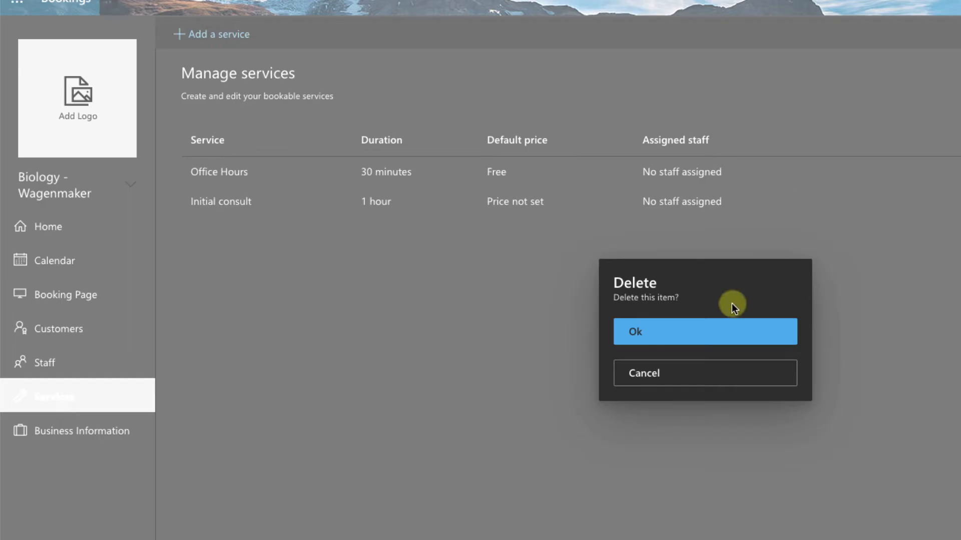
left_click(699, 332)
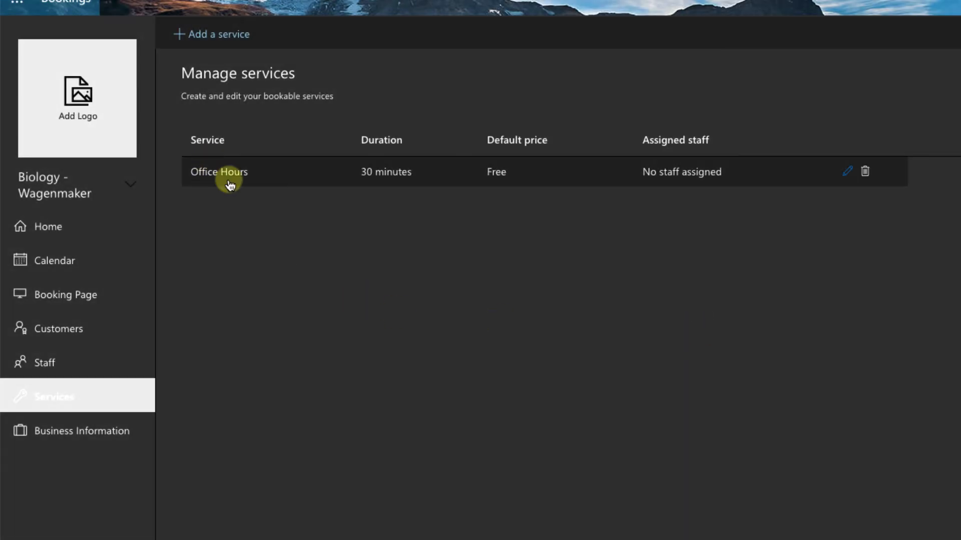
left_click(200, 35)
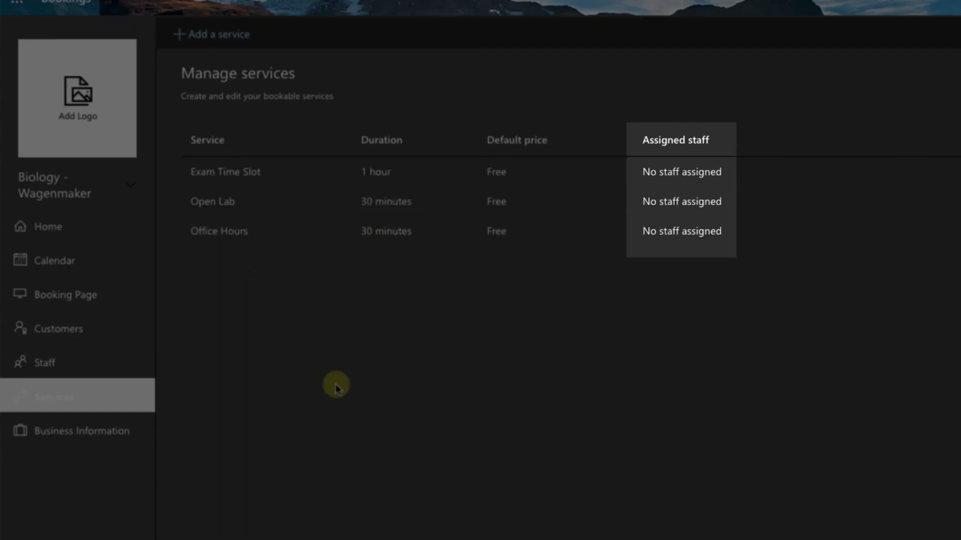
left_click(40, 364)
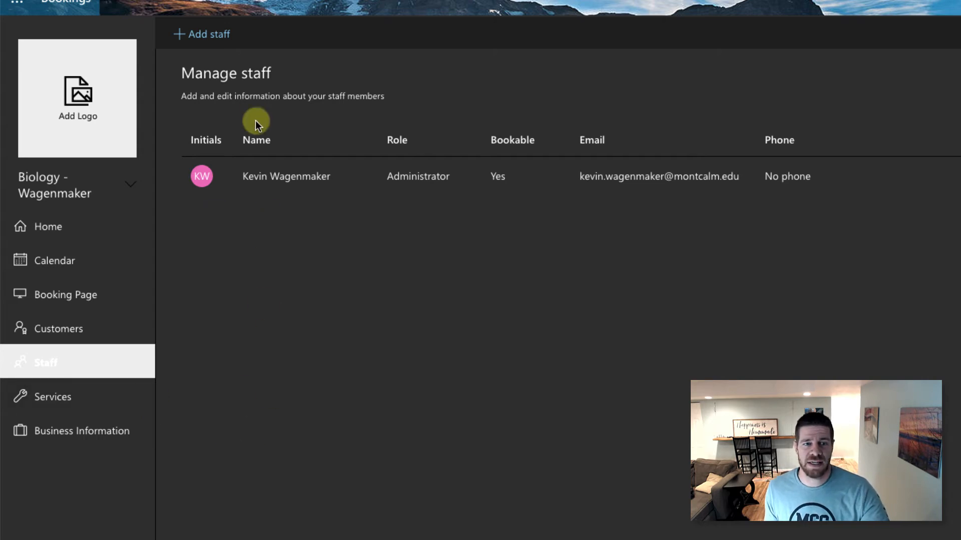
- Add a new staff member by searching for the person, keeping the Viewer role
left_click(203, 33)
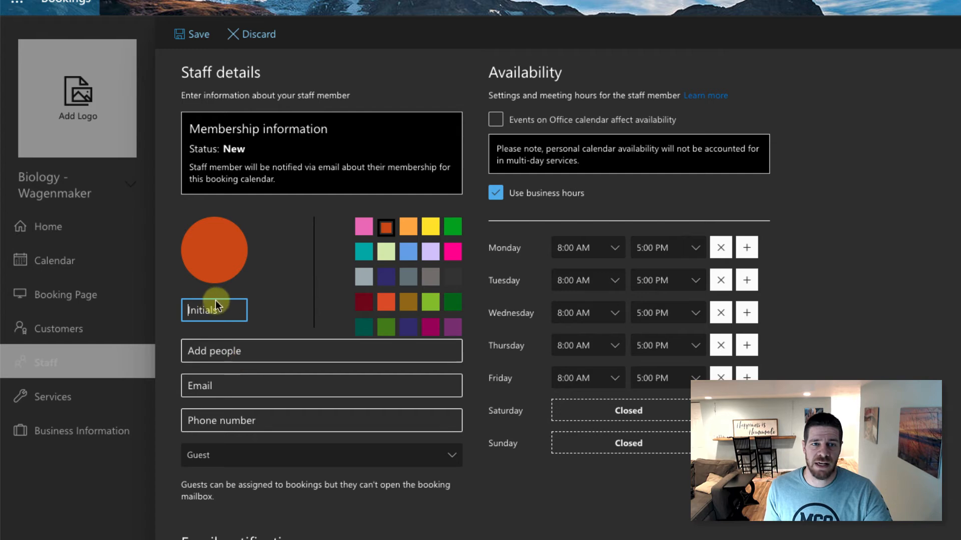
key("Tab")
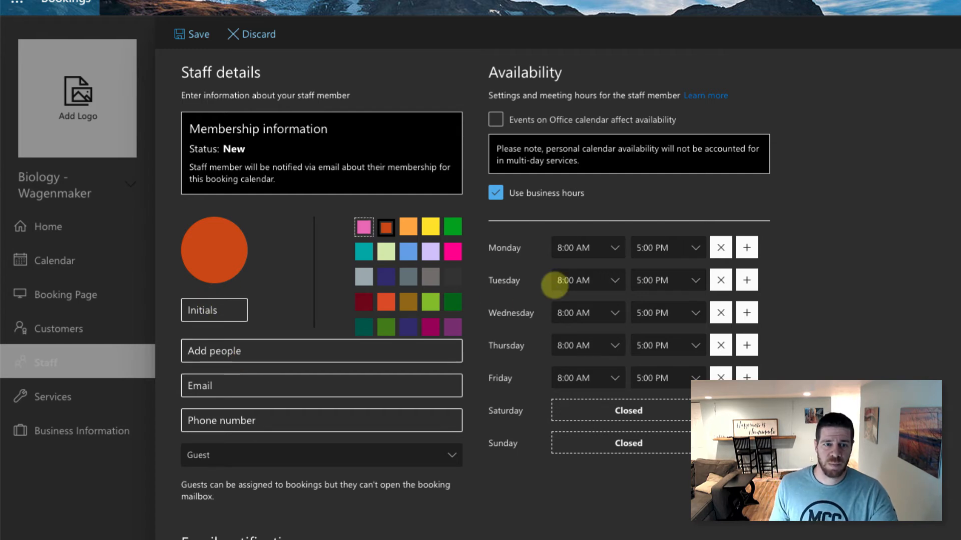
key("Tab")
type("Frod")
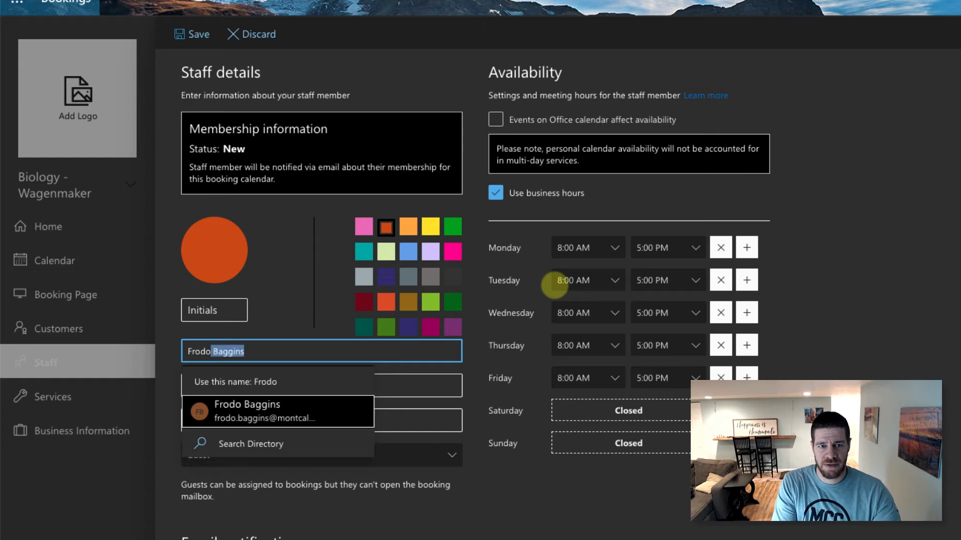
left_click(398, 393)
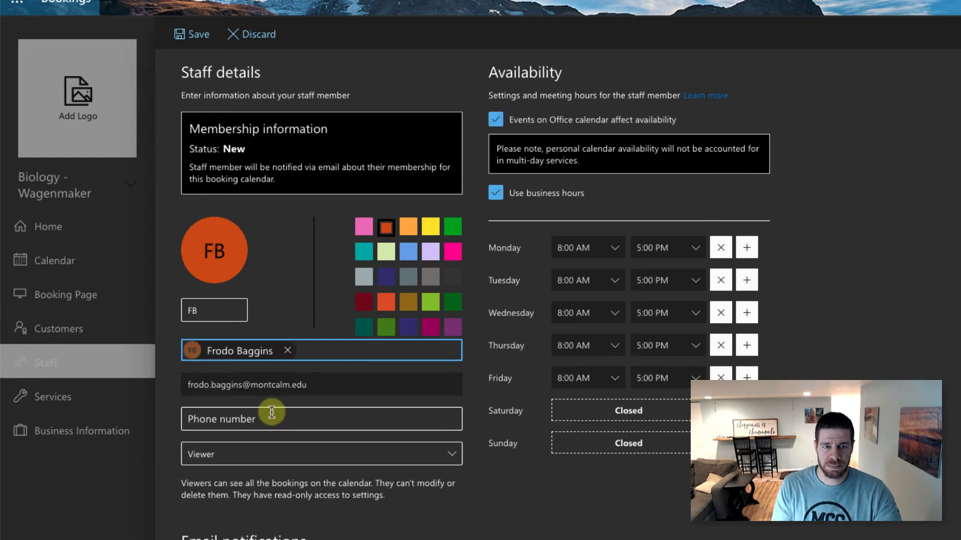
left_click(219, 458)
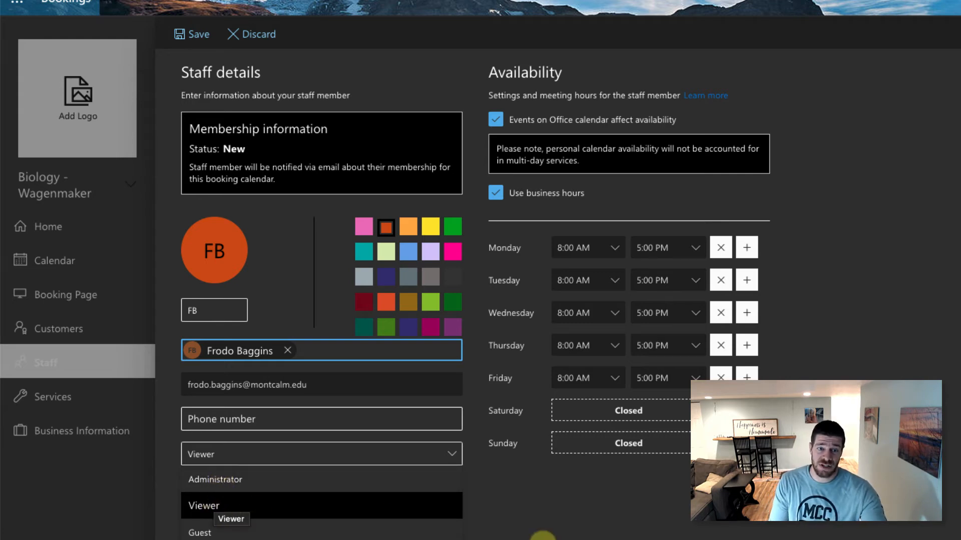
left_click(223, 506)
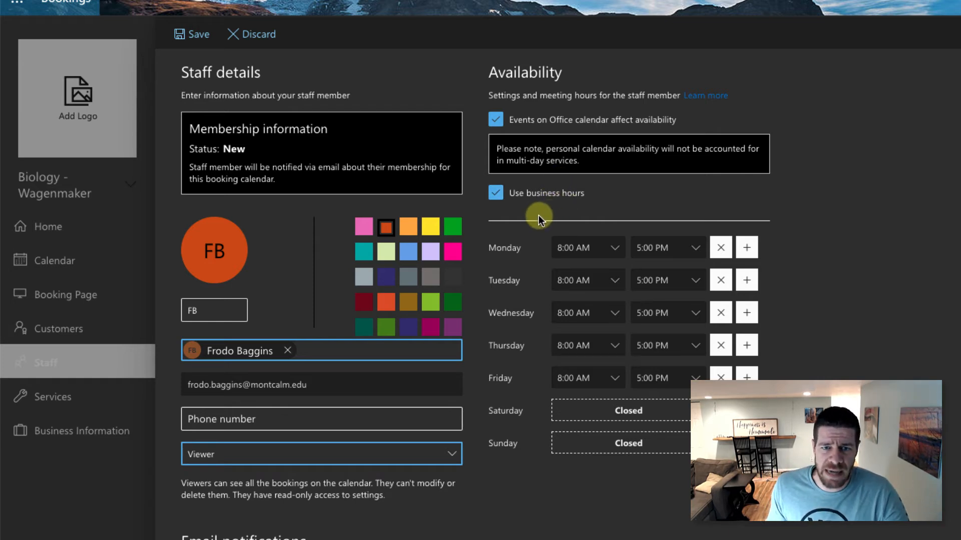
- Stop using business hours for them and make Tuesday, Thursday and Friday days off
left_click(494, 195)
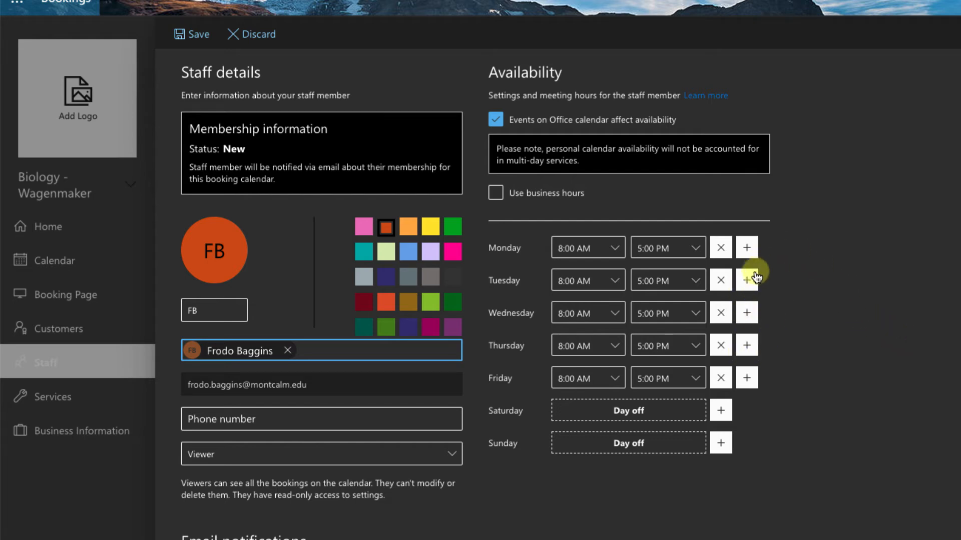
left_click(716, 281)
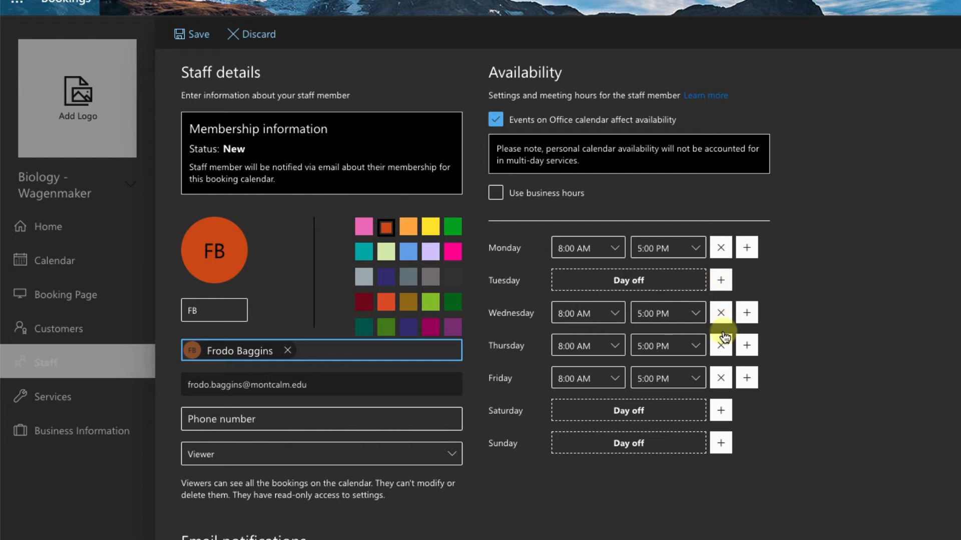
left_click(720, 345)
left_click(720, 378)
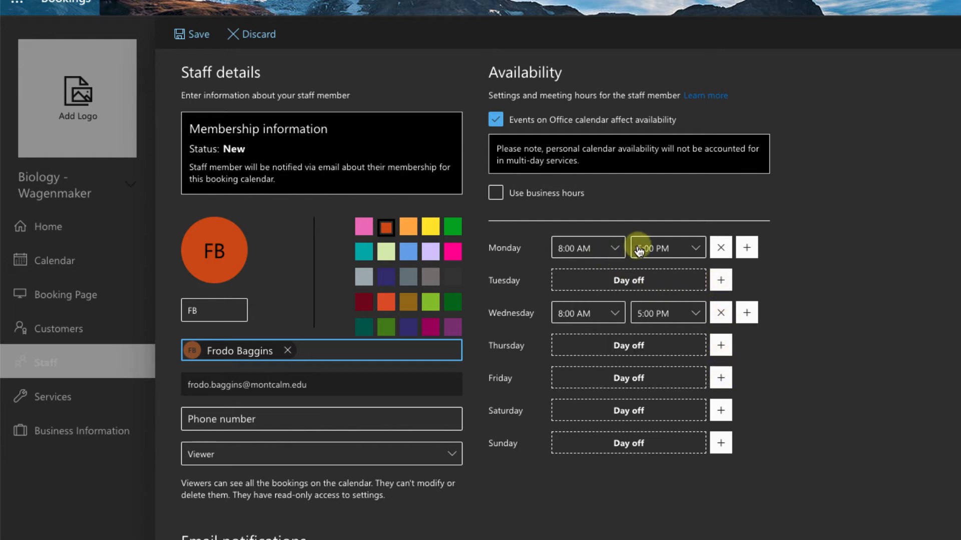
- Set Monday's end time to 3:00 PM and Wednesday's to 8:00 PM, then save
left_click(671, 247)
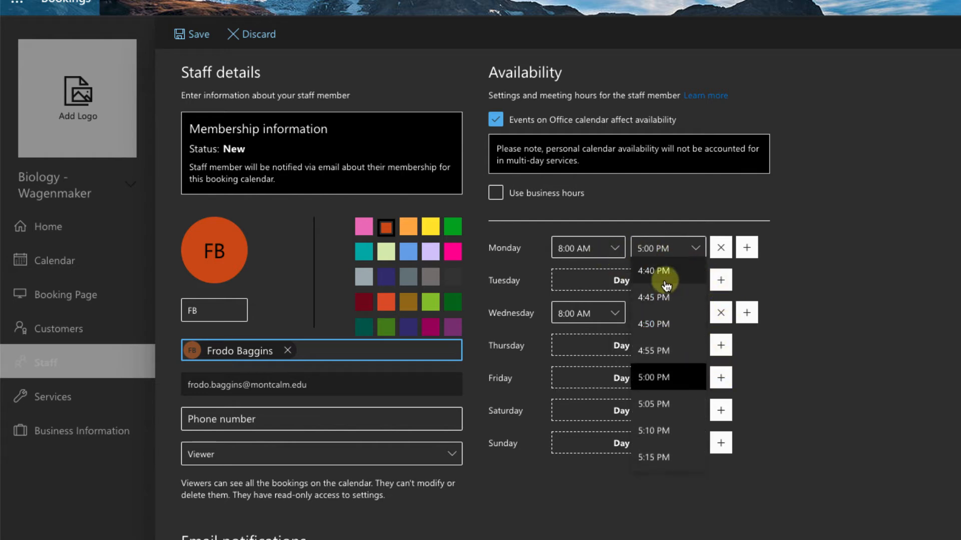
scroll(665, 281, "up", 3)
scroll(664, 282, "up", 3)
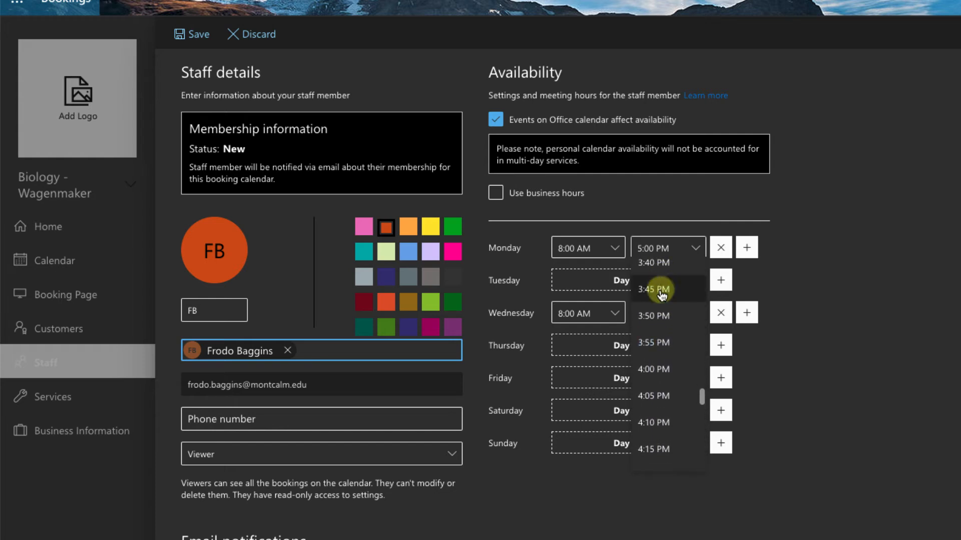
scroll(662, 295, "up", 2)
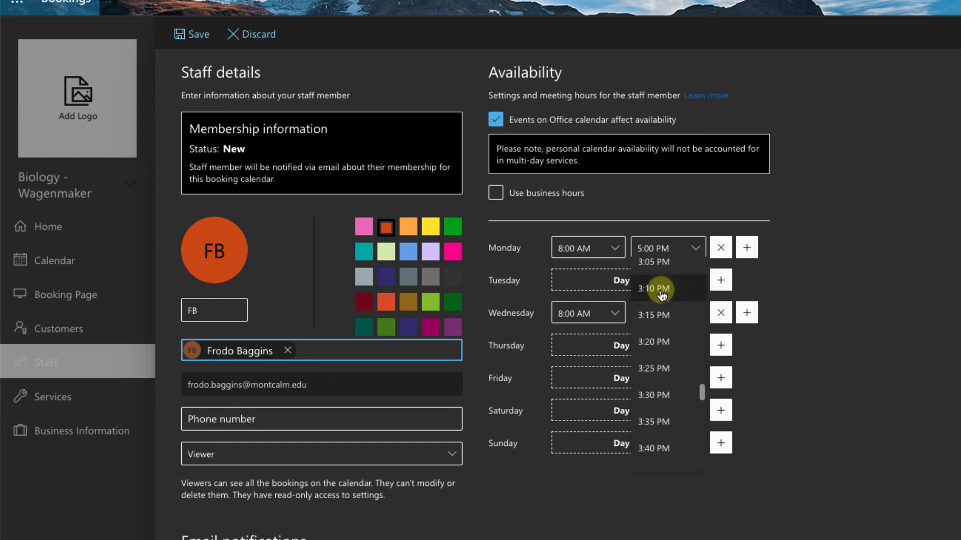
left_click(654, 278)
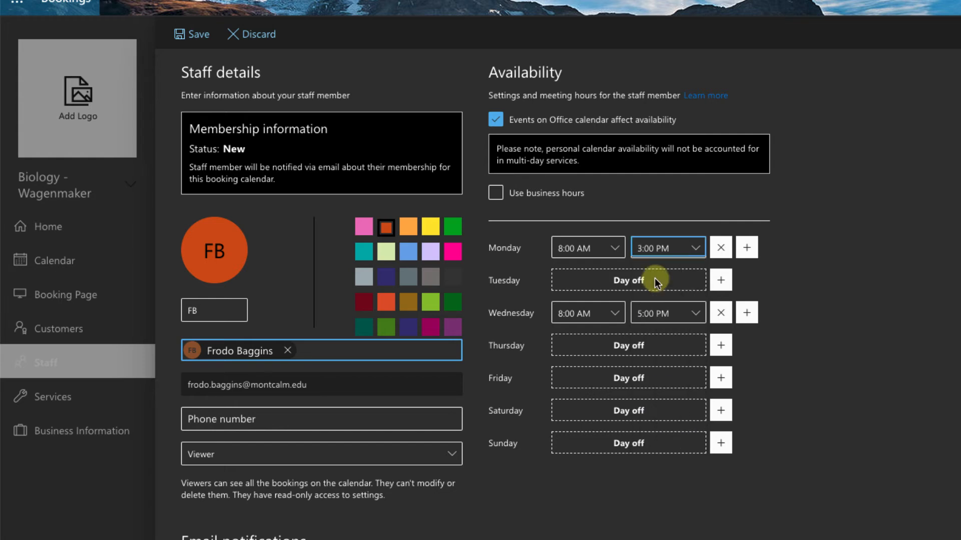
left_click(671, 313)
scroll(681, 407, "down", 10)
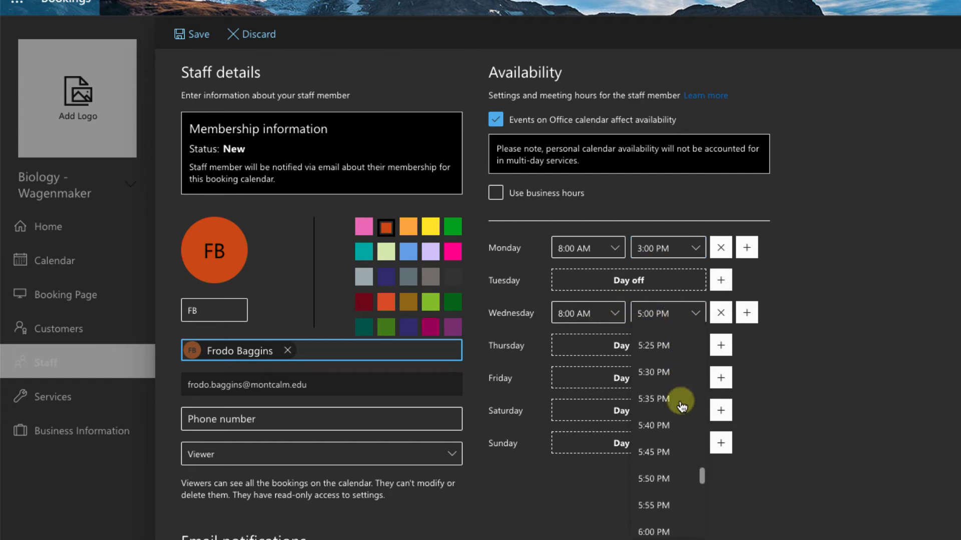
scroll(682, 406, "down", 7)
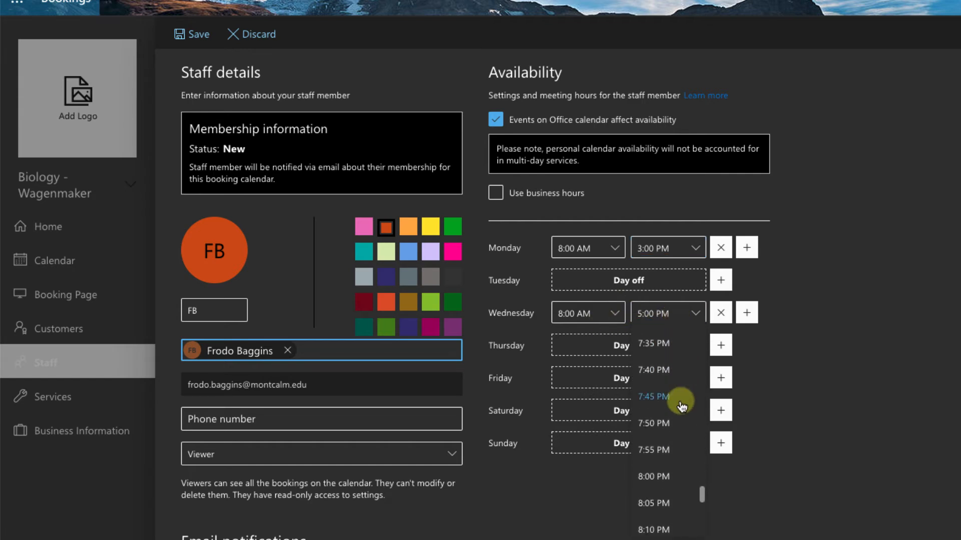
left_click(653, 434)
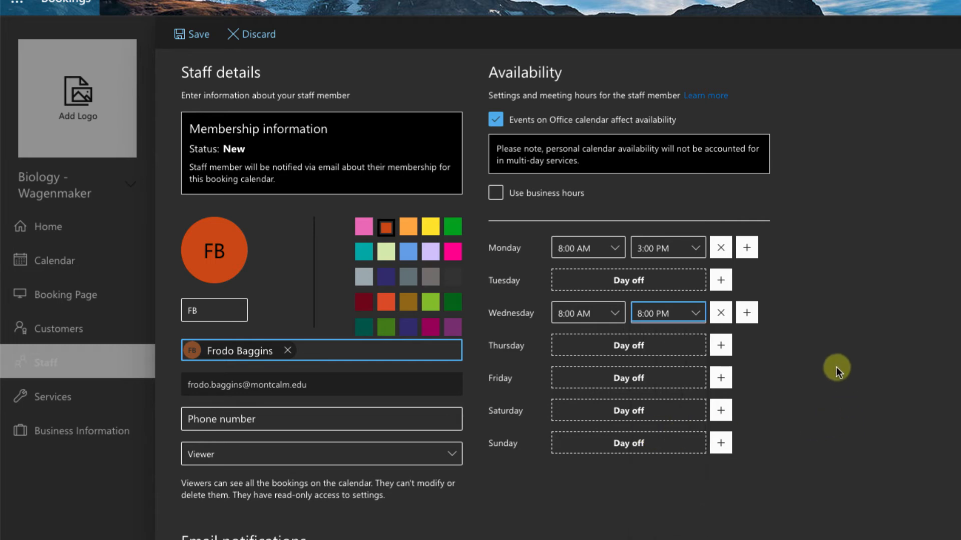
left_click(183, 34)
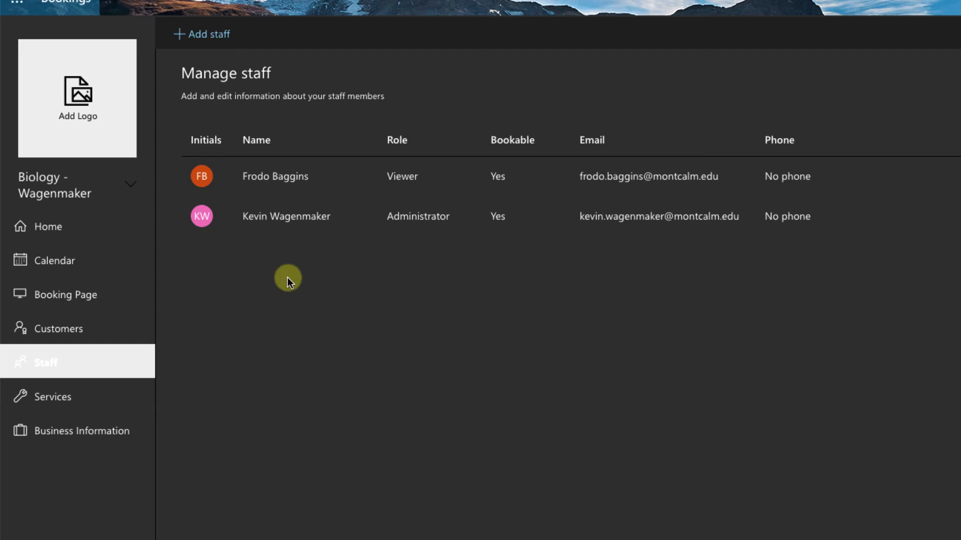
- Assign the administrator to the Office Hours service and save
left_click(86, 401)
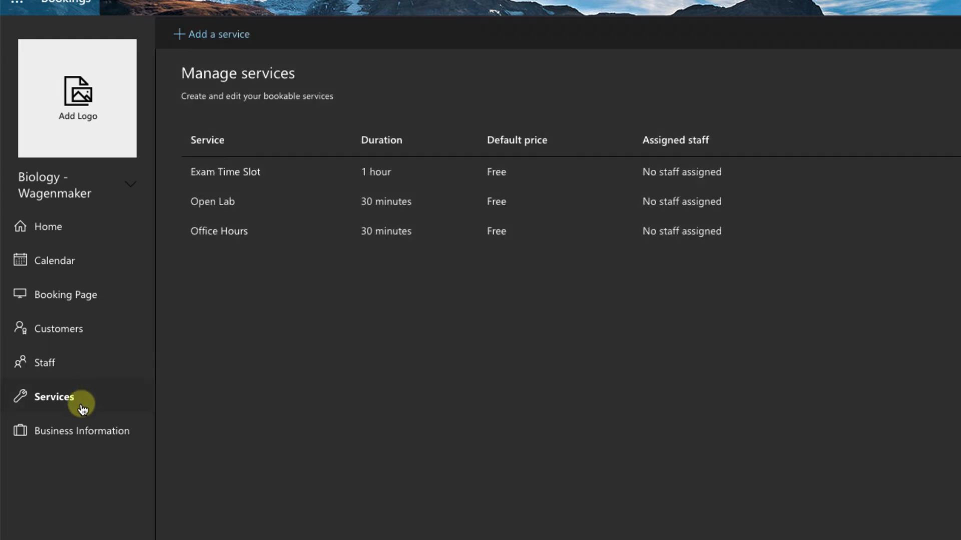
left_click(230, 237)
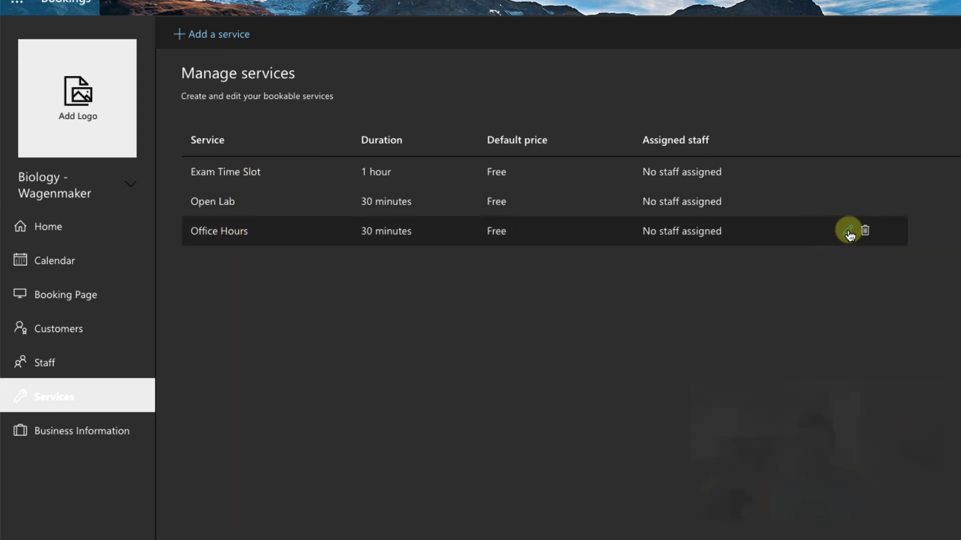
left_click(849, 233)
left_click(607, 167)
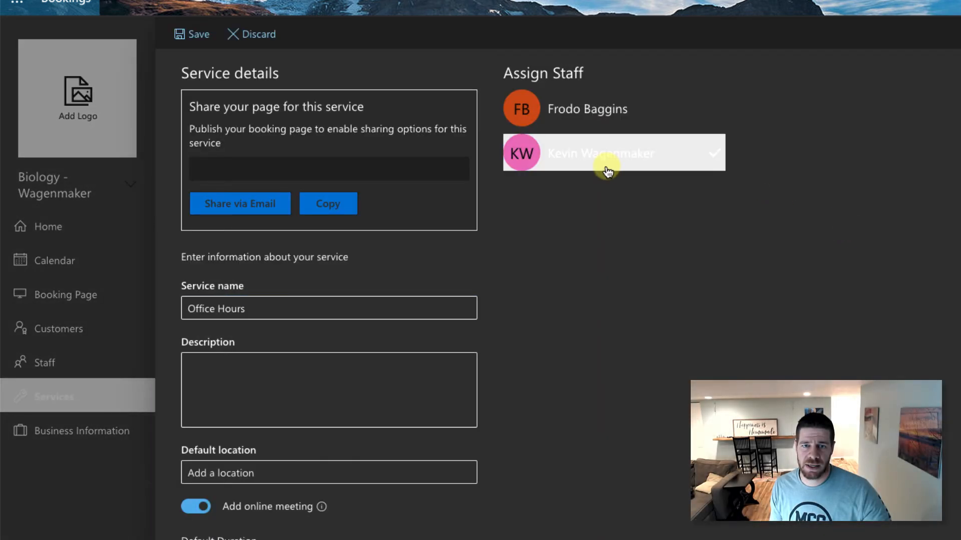
left_click(194, 35)
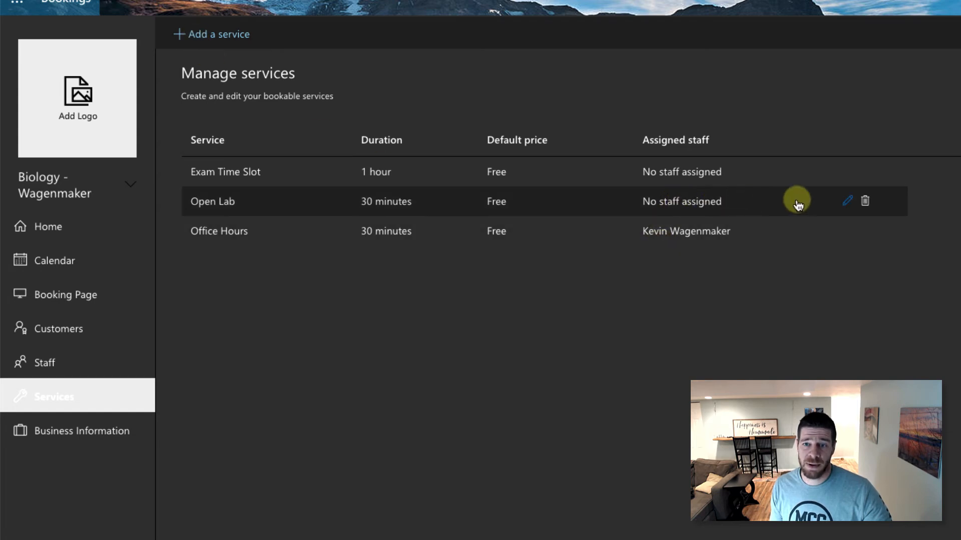
- Assign both the new viewer and the administrator to Open Lab and save
left_click(847, 201)
left_click(640, 120)
left_click(618, 153)
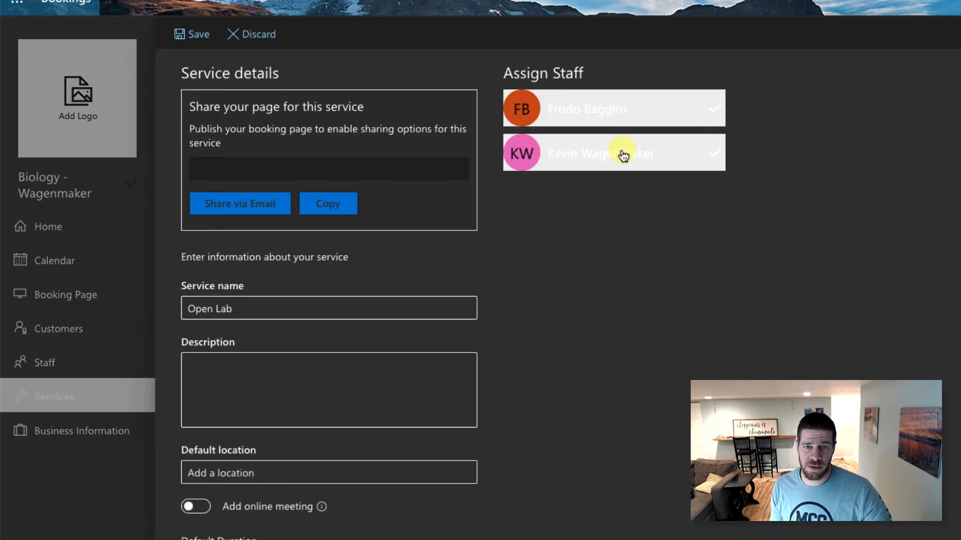
left_click(196, 34)
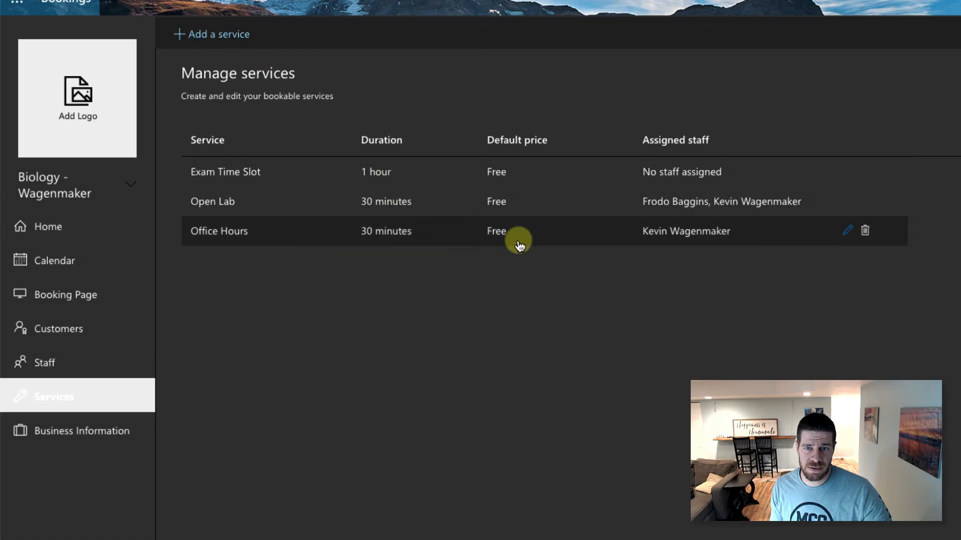
- Assign the administrator to Exam Time Slot and save
left_click(837, 173)
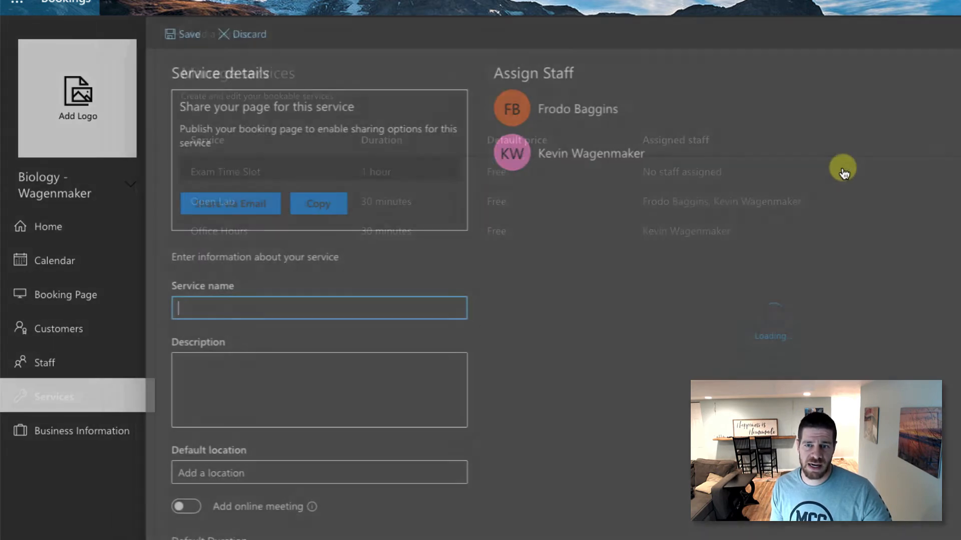
left_click(671, 150)
left_click(191, 36)
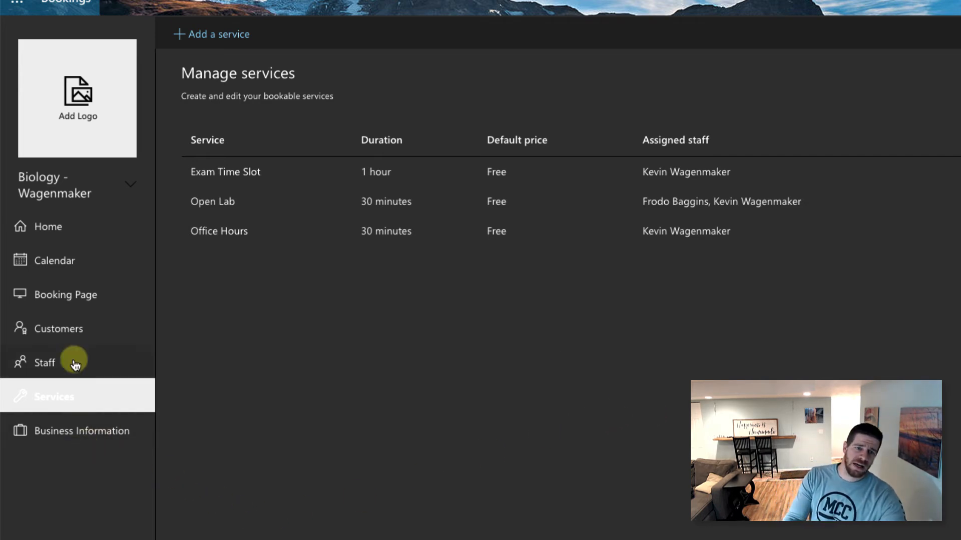
left_click(71, 328)
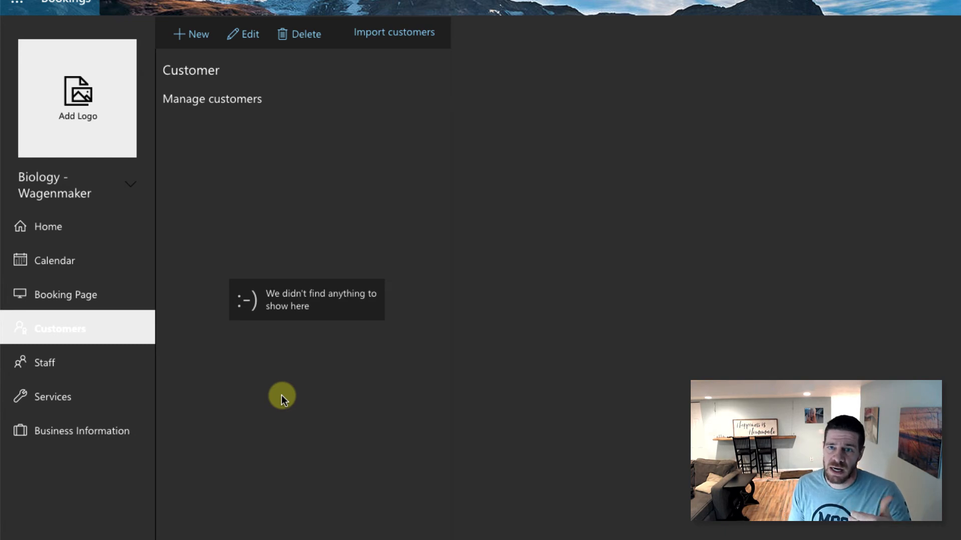
- Open the Booking Page settings, where the page shows as Not published
left_click(65, 302)
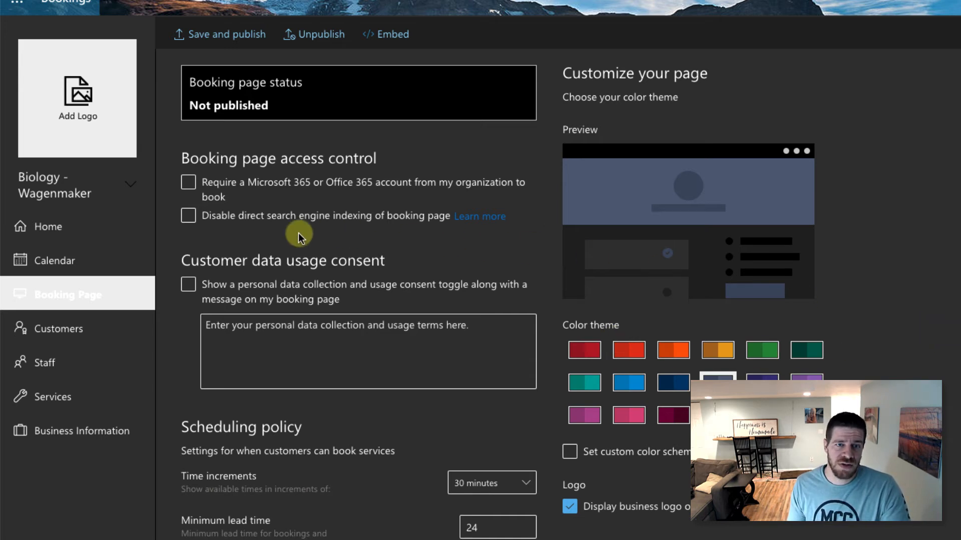
- Leave the organisation-account requirement off and send customers meeting invites with confirmations
left_click(189, 183)
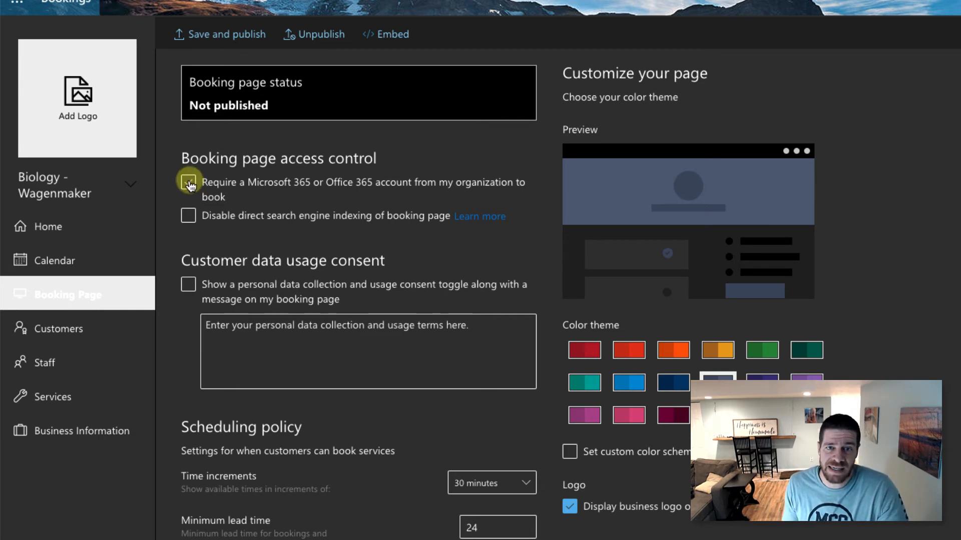
left_click(189, 183)
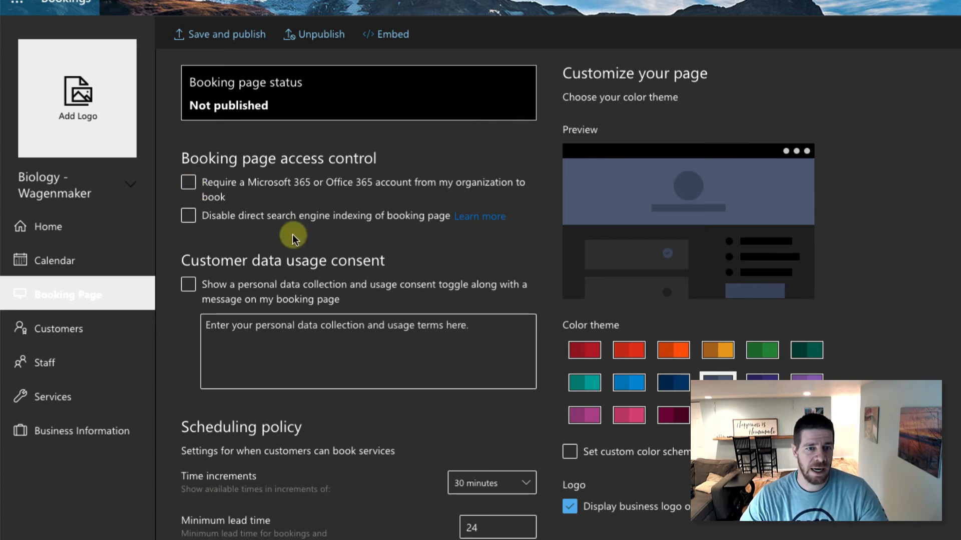
scroll(303, 234, "down", 2)
scroll(301, 229, "down", 2)
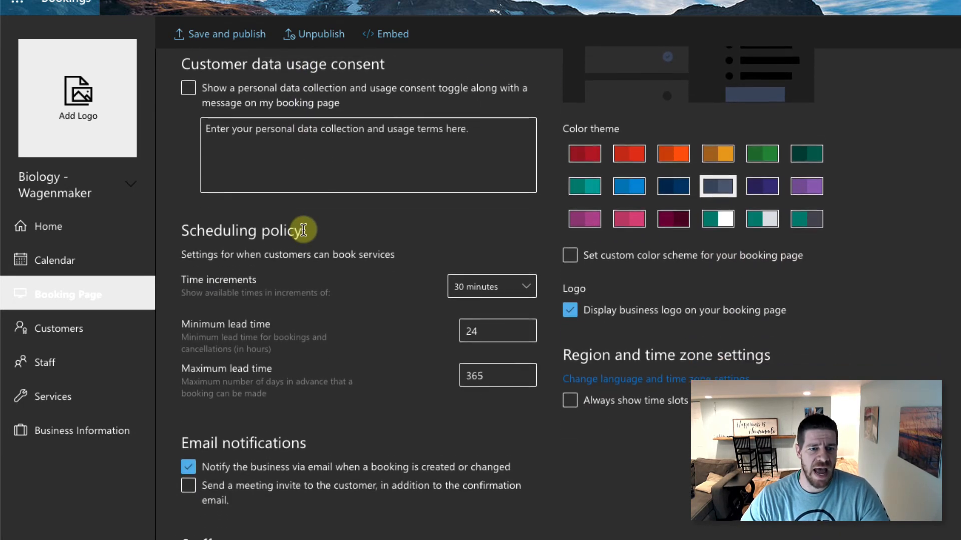
scroll(323, 356, "down", 1)
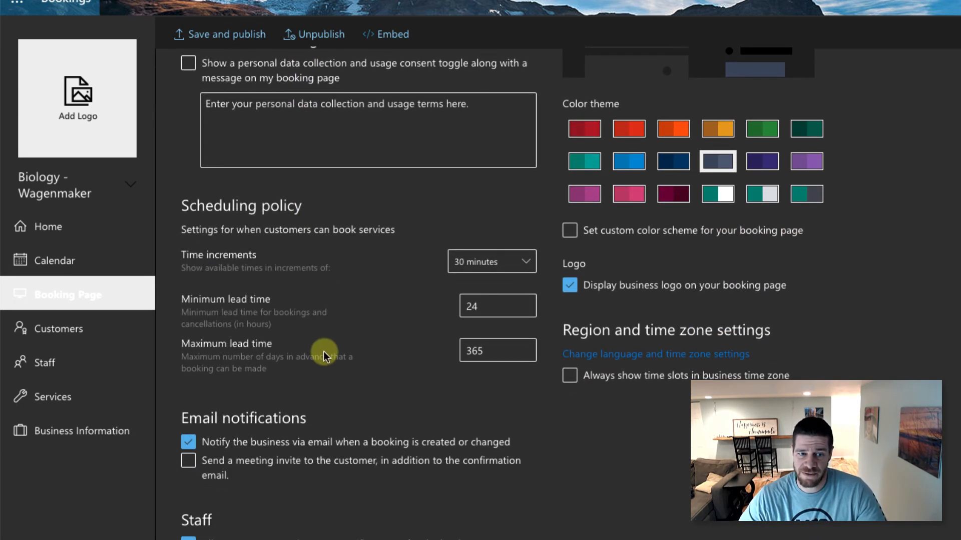
scroll(323, 354, "down", 1)
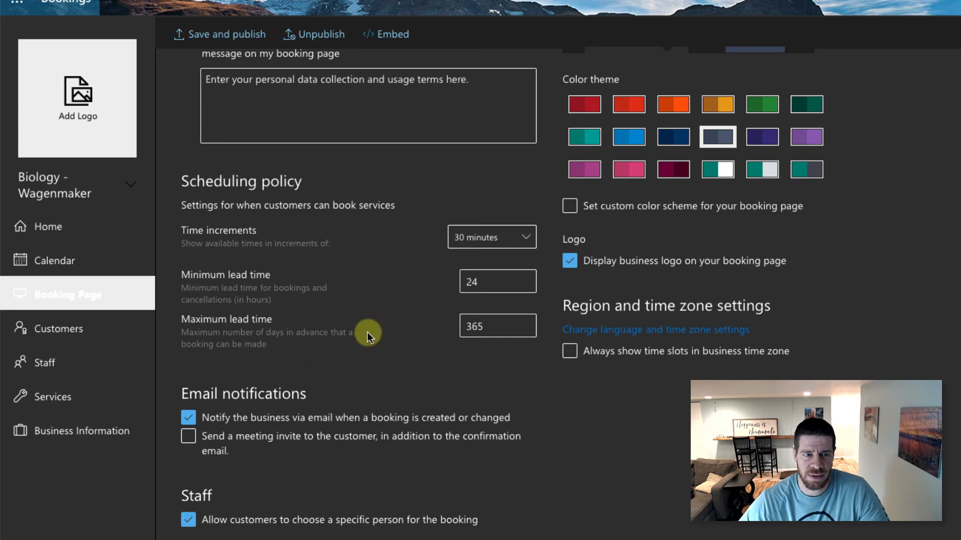
scroll(289, 326, "down", 3)
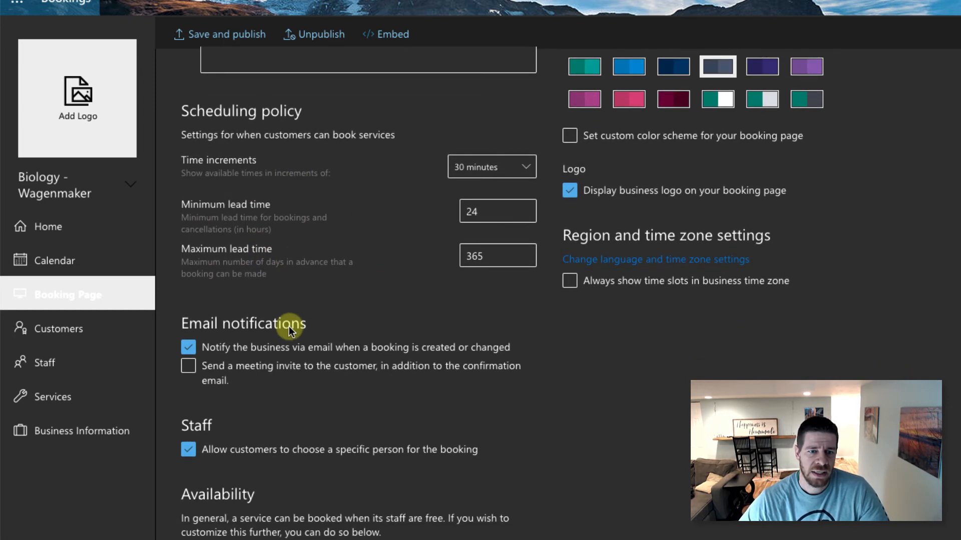
left_click(189, 370)
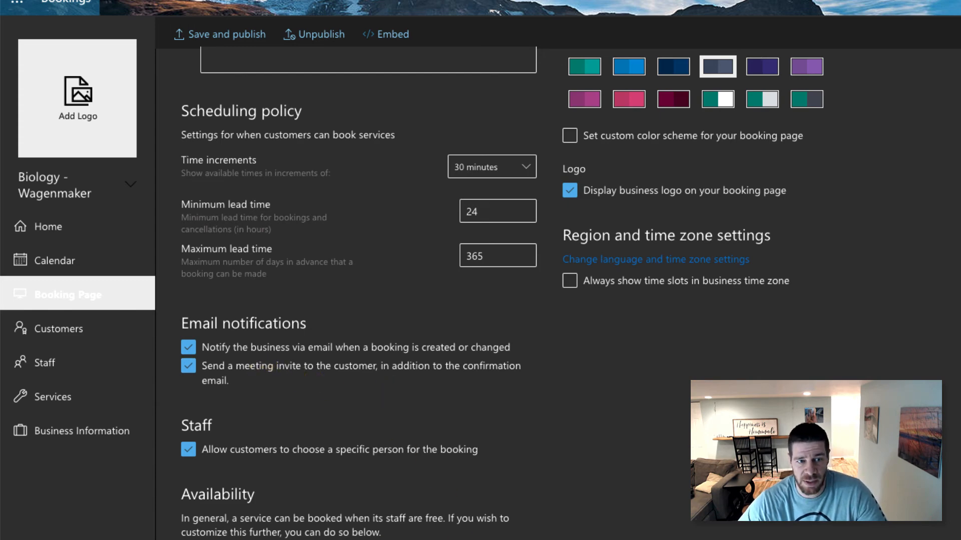
- Apply the green colour theme, save and publish, and select the share link
scroll(485, 460, "up", 4)
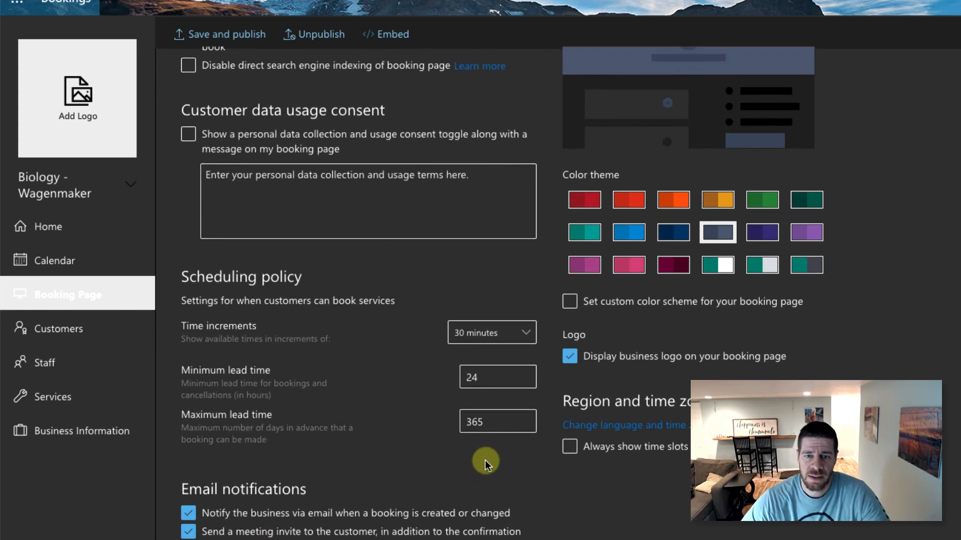
scroll(485, 460, "up", 2)
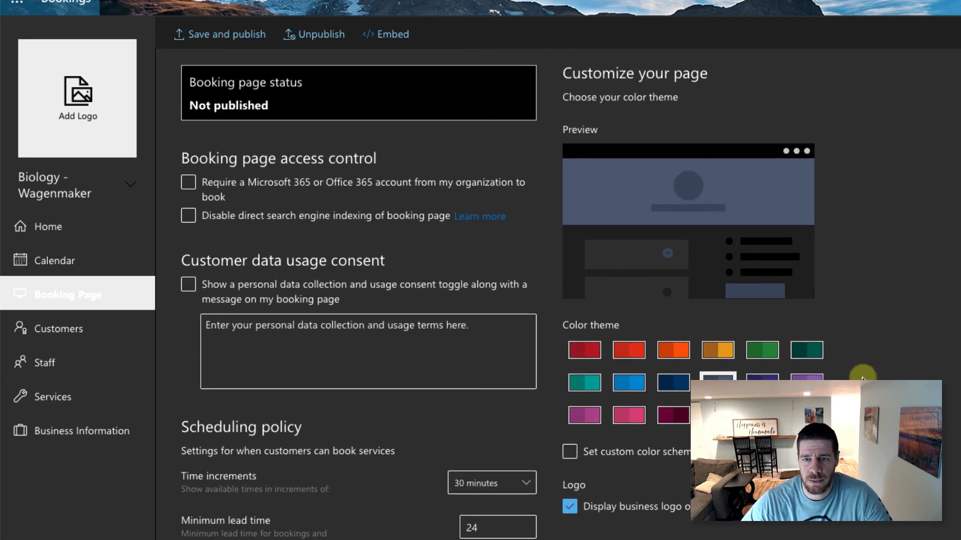
left_click(763, 354)
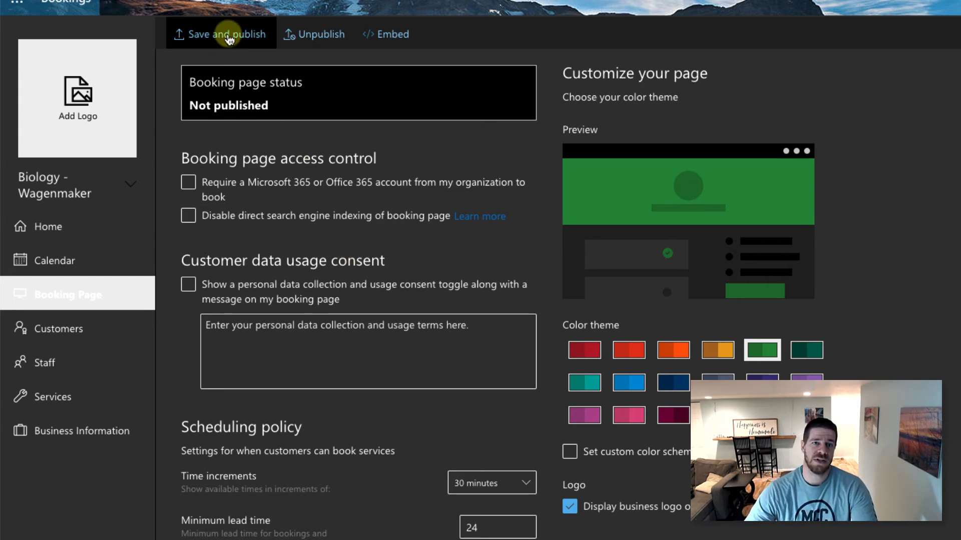
left_click(200, 33)
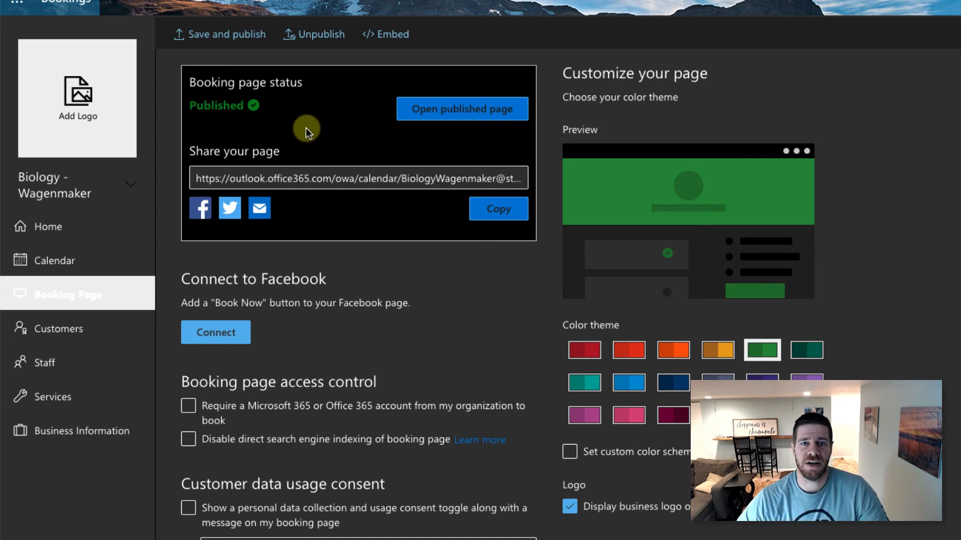
left_click(331, 183)
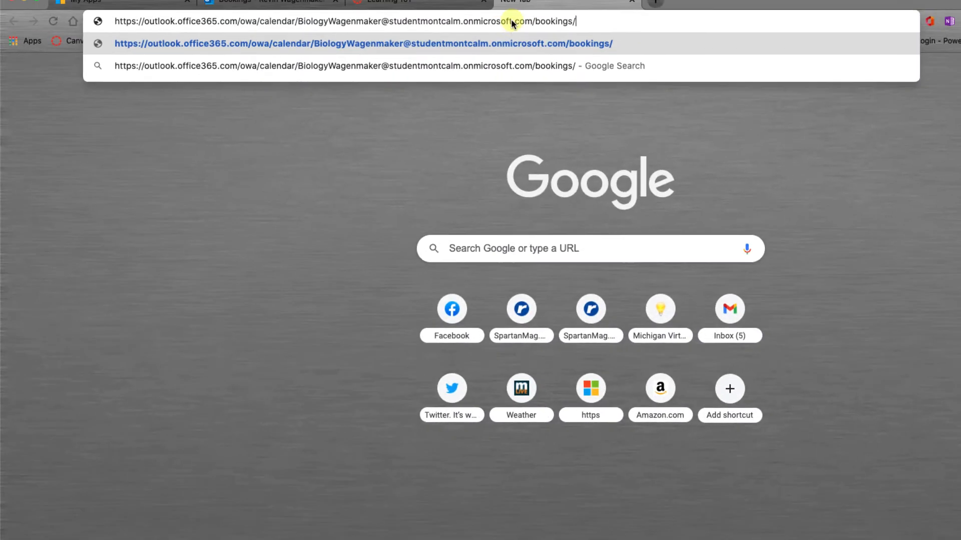
- Load the pasted Biology - Wagenmaker booking page link in the new Chrome tab
left_click(514, 44)
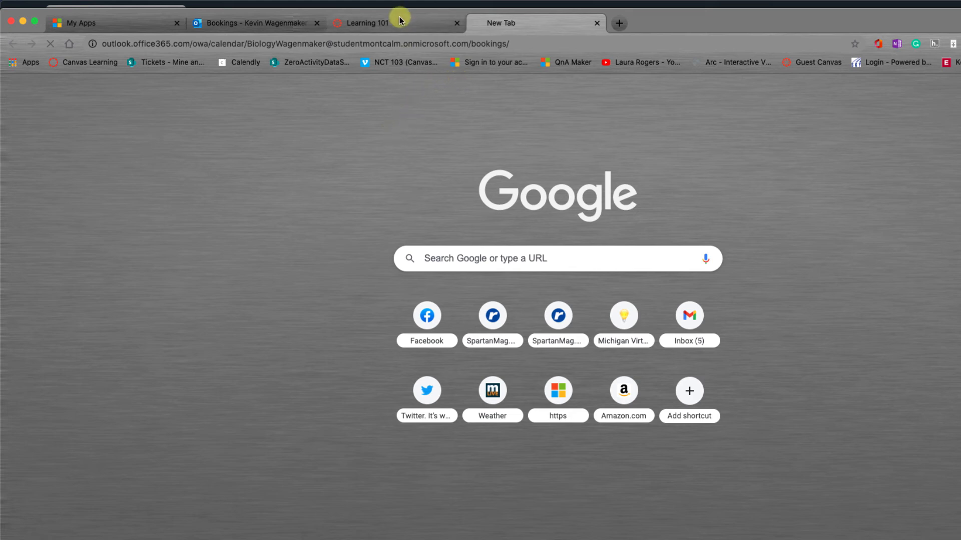
left_click(395, 44)
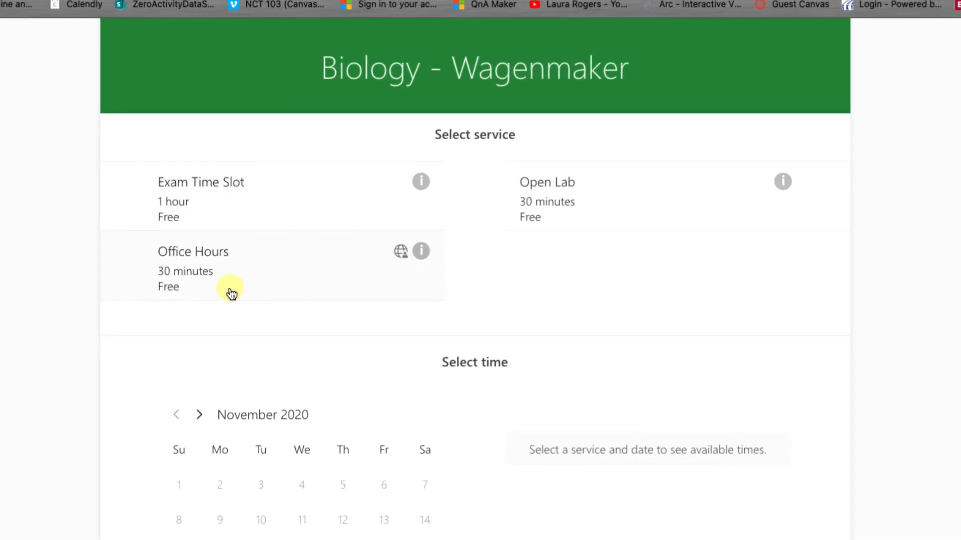
- Choose Office Hours with the instructor on November 19 at 10:00 am
left_click(265, 268)
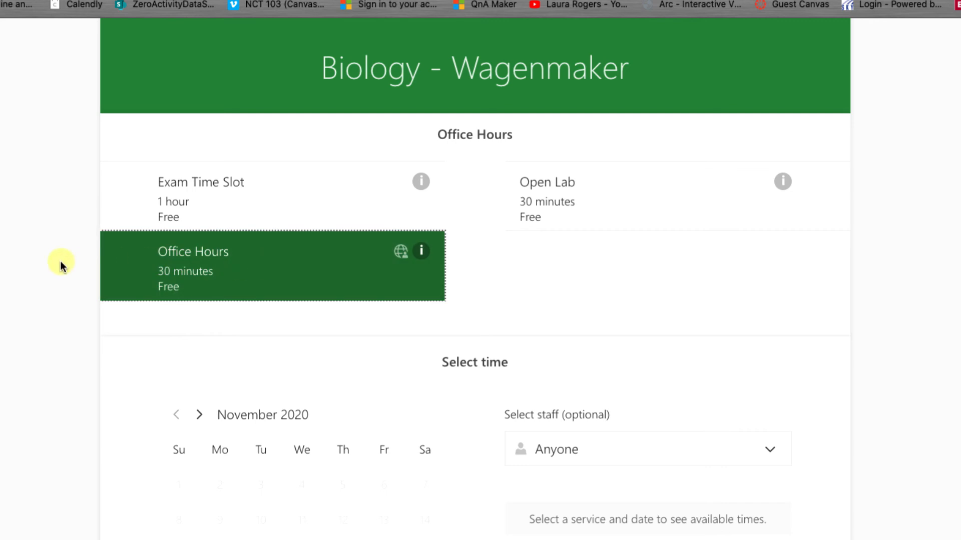
scroll(65, 263, "down", 2)
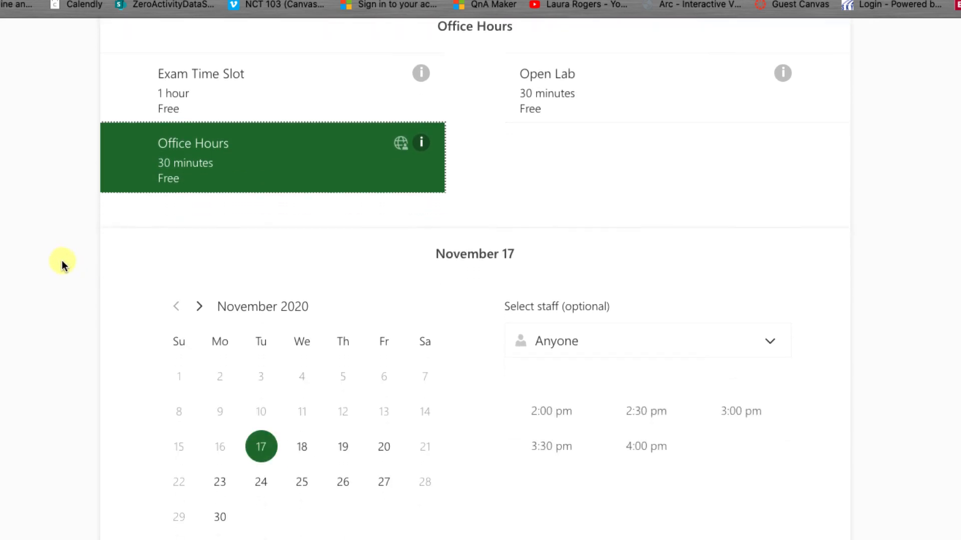
left_click(565, 340)
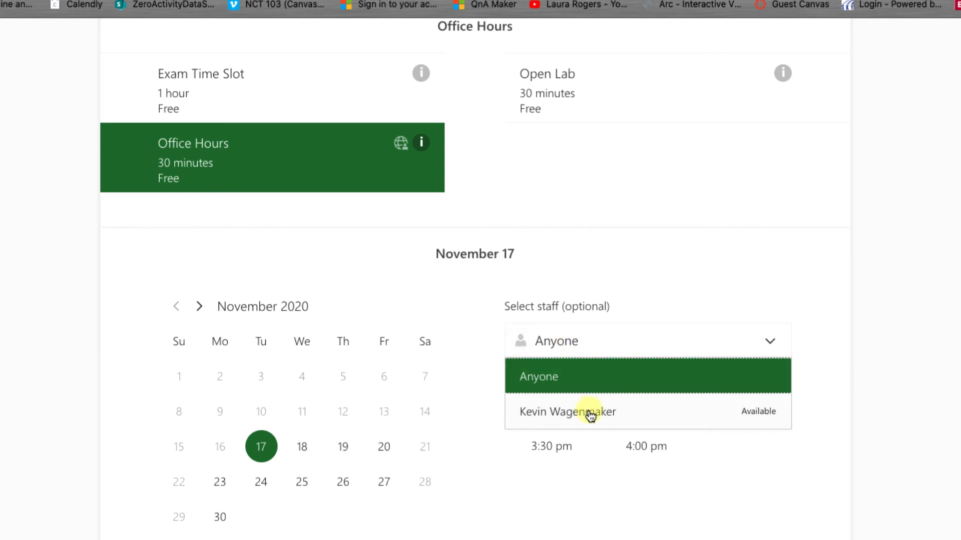
left_click(591, 415)
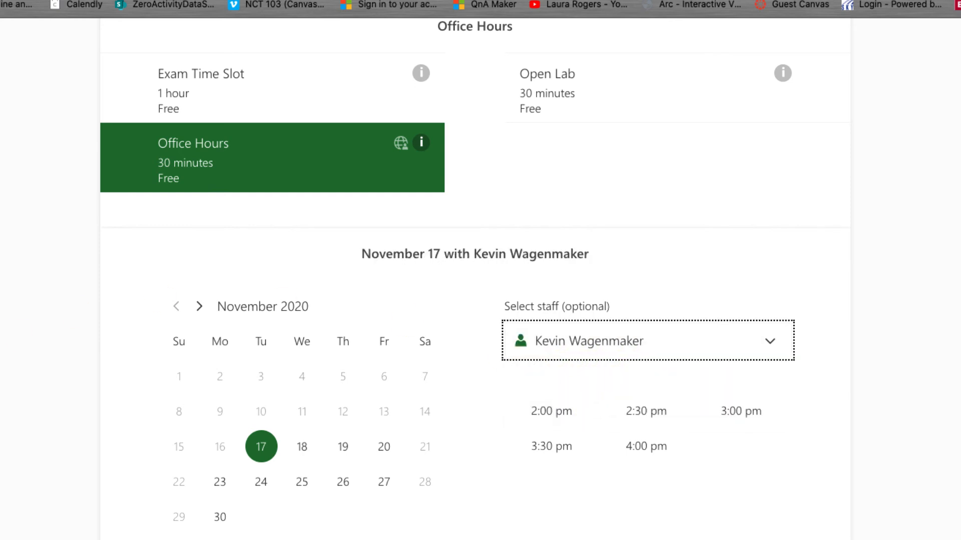
left_click(343, 448)
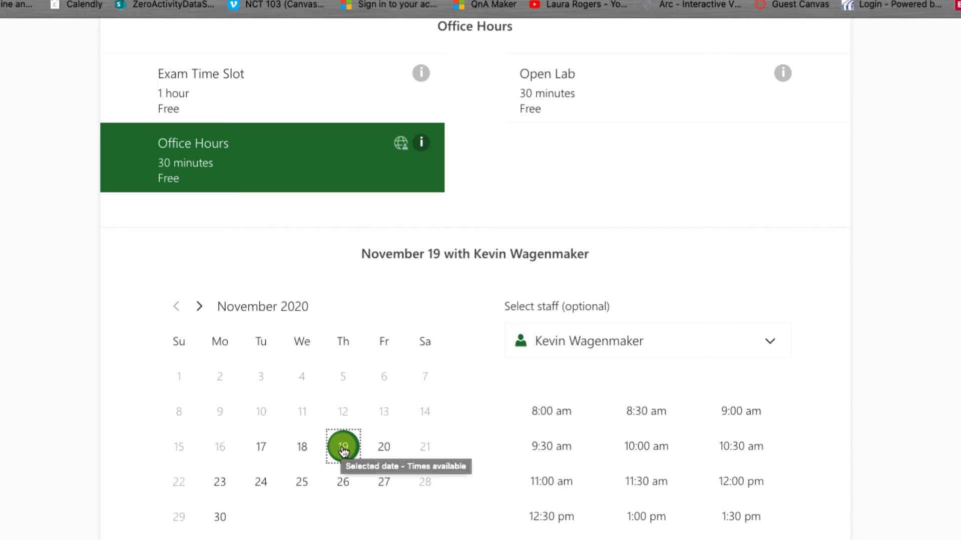
left_click(652, 447)
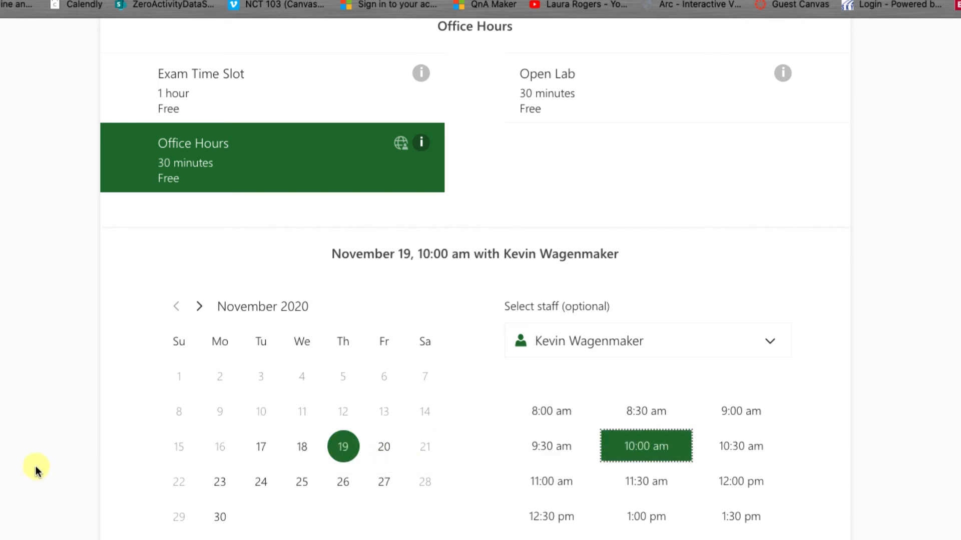
scroll(35, 467, "down", 2)
scroll(35, 466, "down", 10)
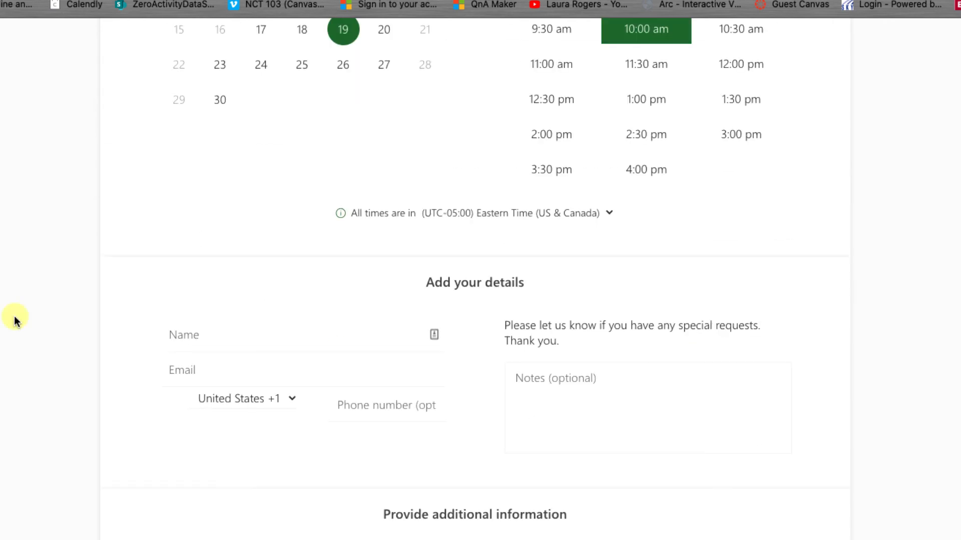
scroll(14, 316, "up", 1)
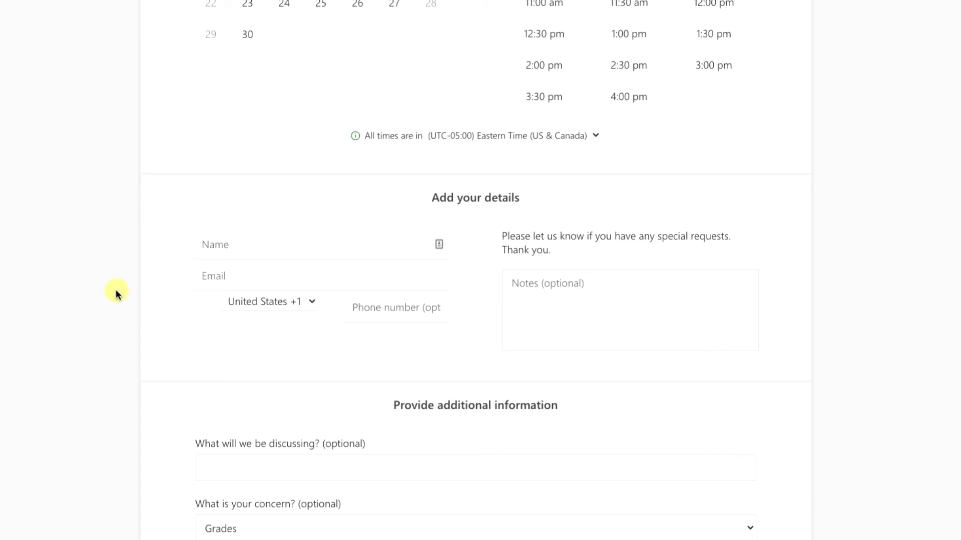
- Keep Grades as the selected concern for the appointment
scroll(53, 280, "down", 3)
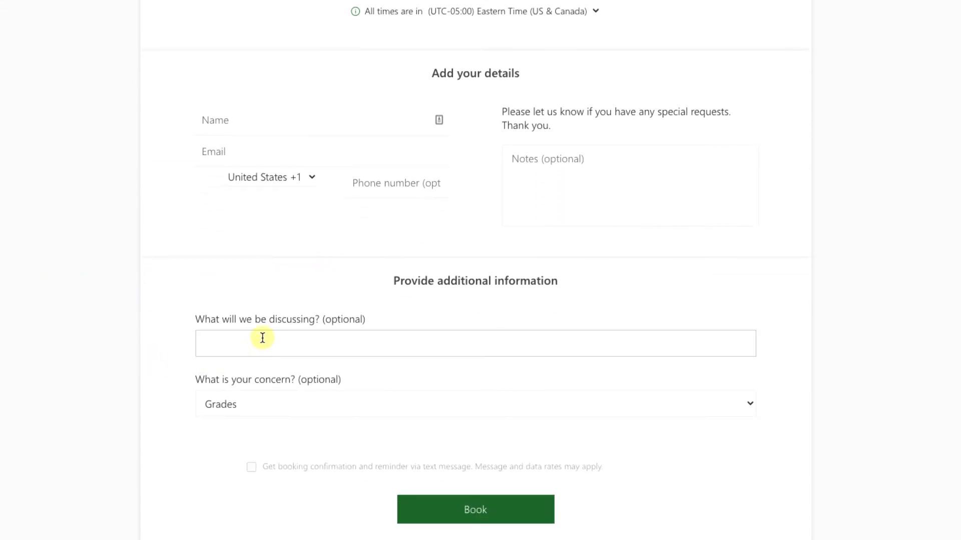
left_click(277, 403)
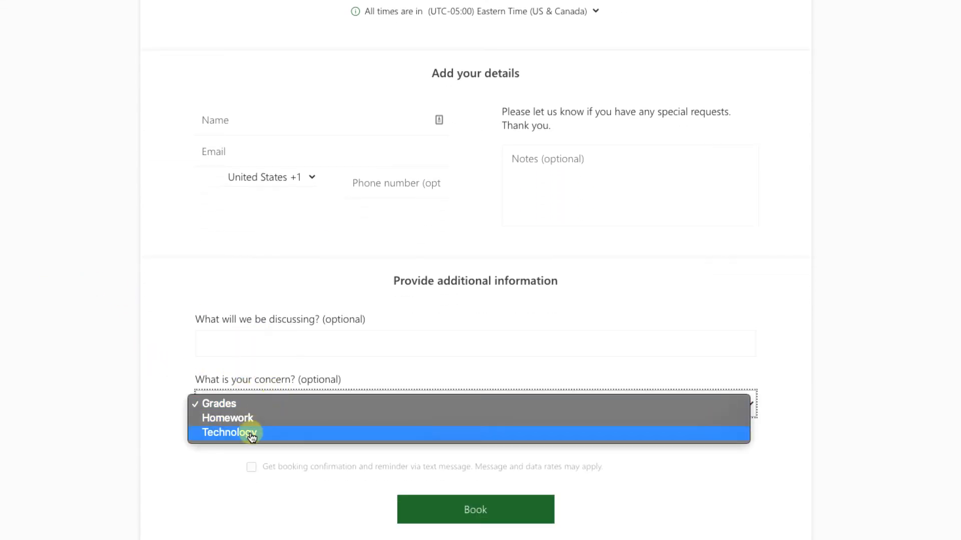
left_click(172, 406)
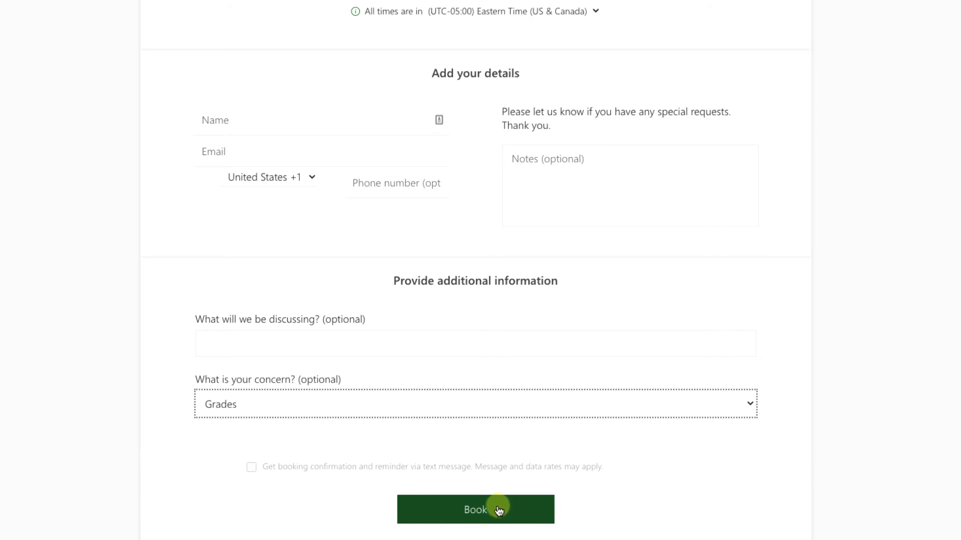
- Enter the student's name and e-mail, book the appointment, and dismiss the confirmation
left_click(220, 120)
type("marilyn s")
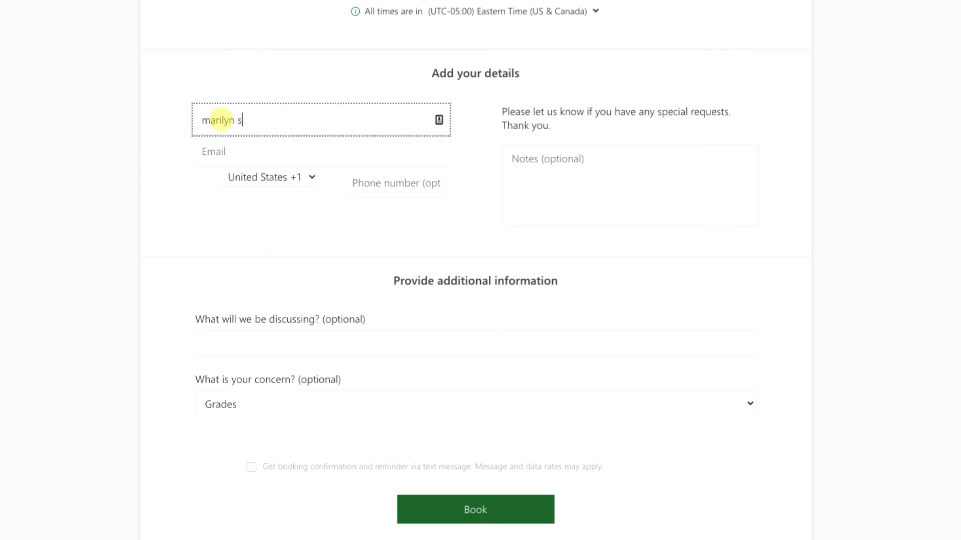
type("tudent")
key("Tab")
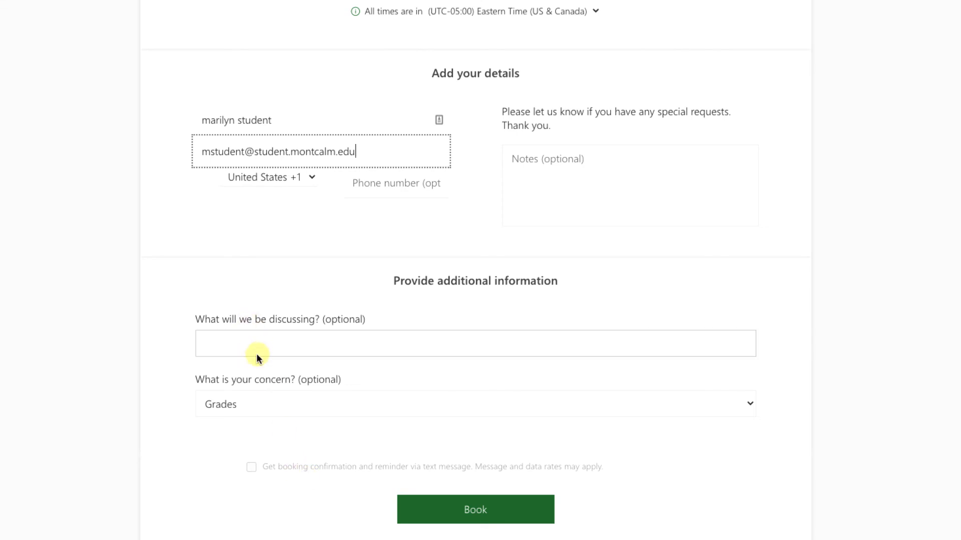
left_click(472, 515)
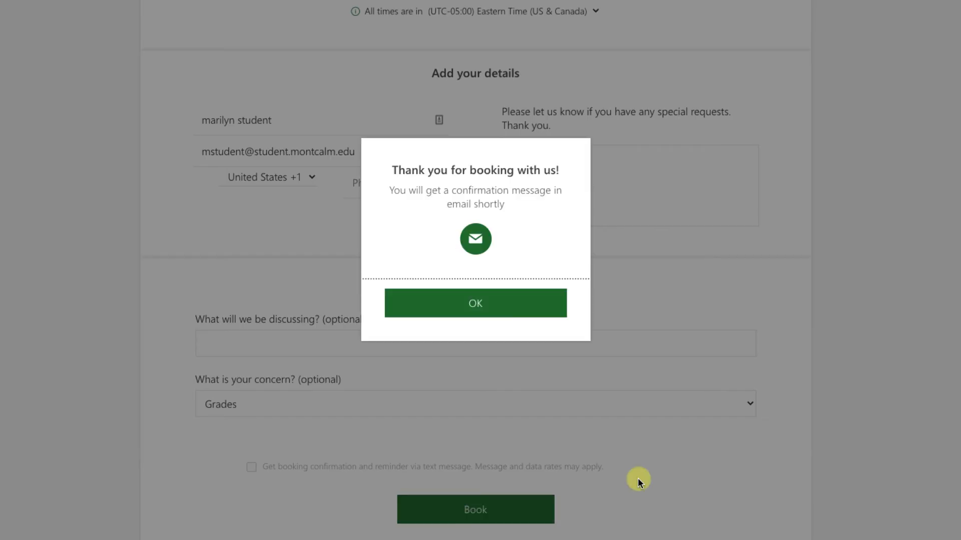
left_click(476, 306)
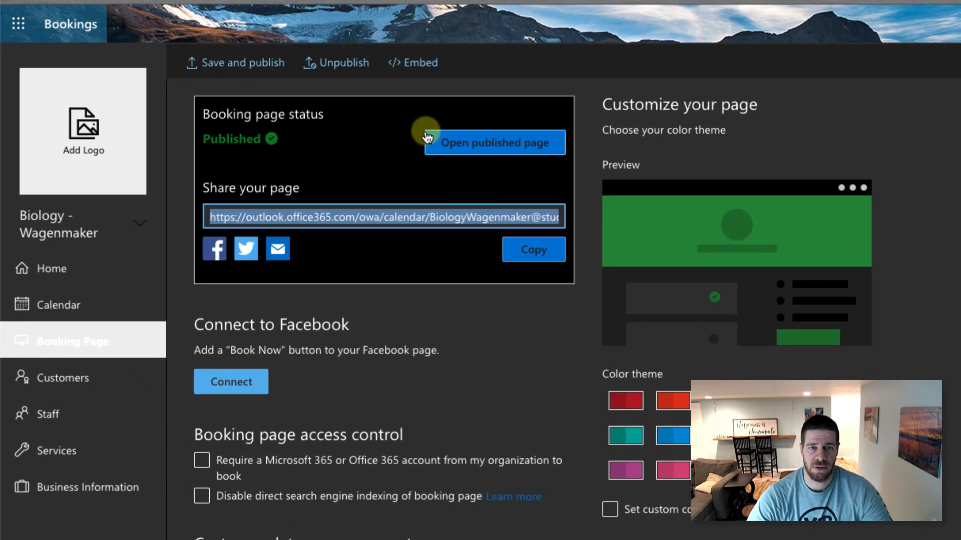
- Copy the booking page's IFrame embed code from the Embed dialog to the clipboard
left_click(422, 70)
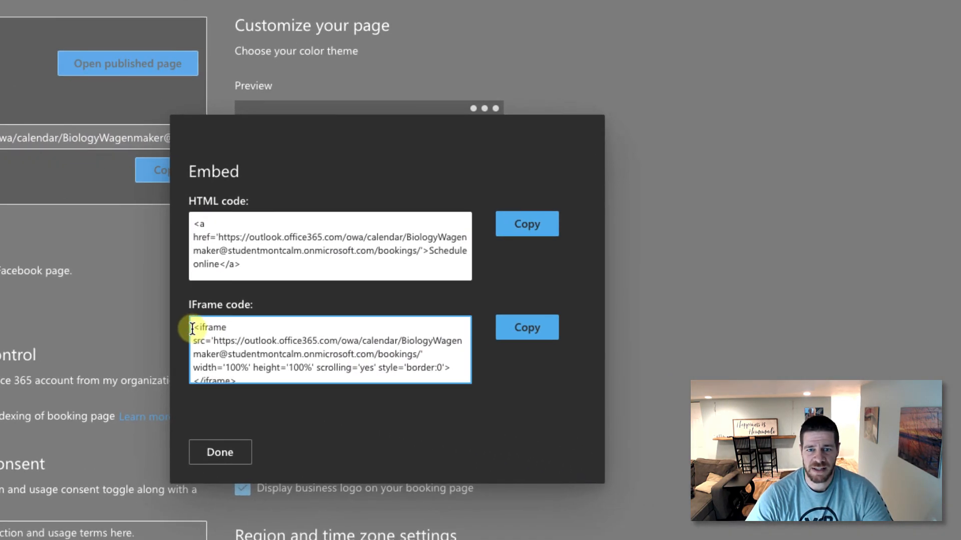
left_click_drag(351, 363, 490, 429)
left_click(515, 335)
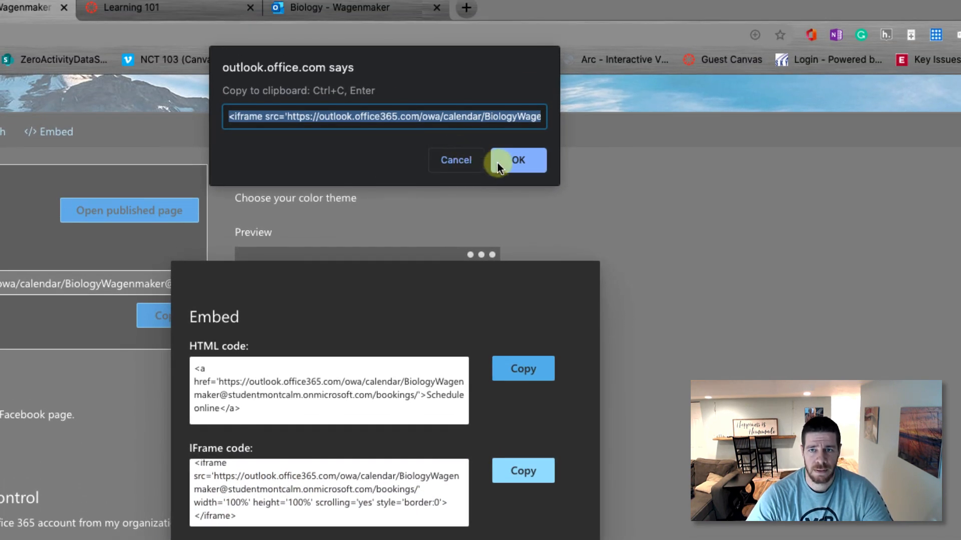
left_click(503, 150)
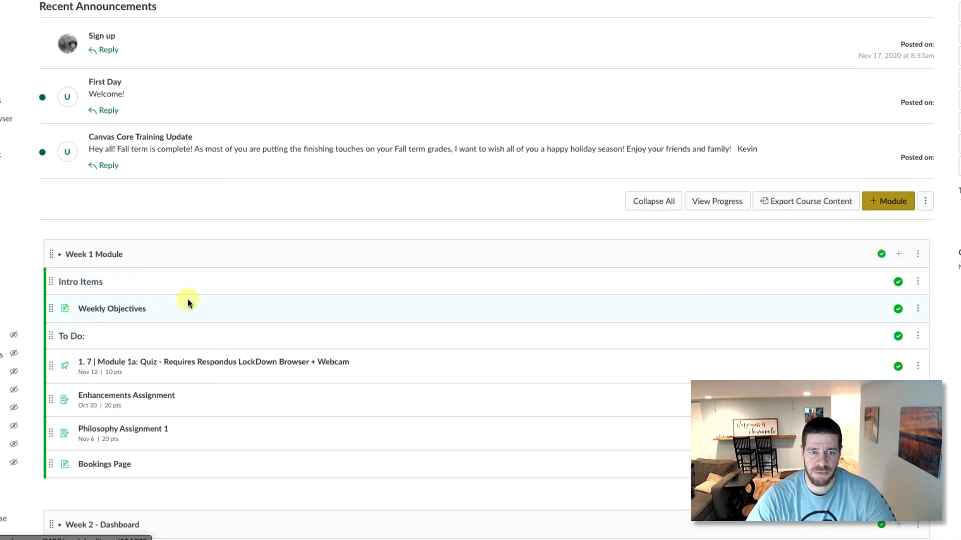
- Add a new page named 'Bookings Calendar' to Week 1 Module
left_click(897, 256)
left_click(359, 169)
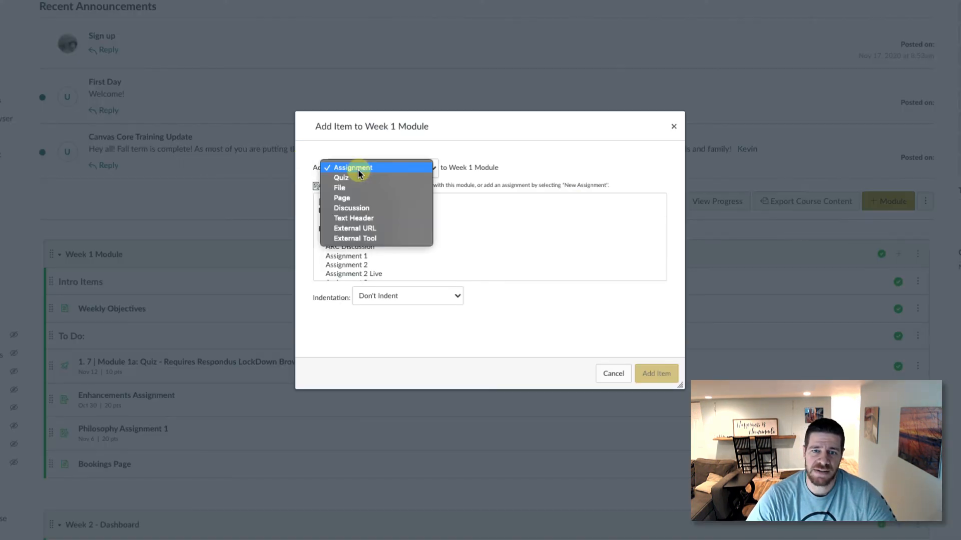
left_click(357, 197)
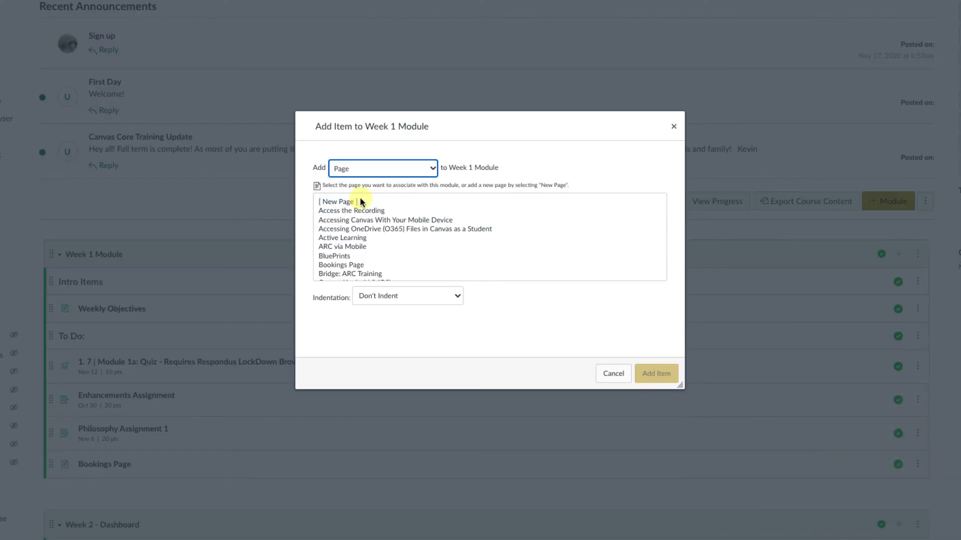
left_click(359, 202)
left_click(383, 300)
type("Bookings")
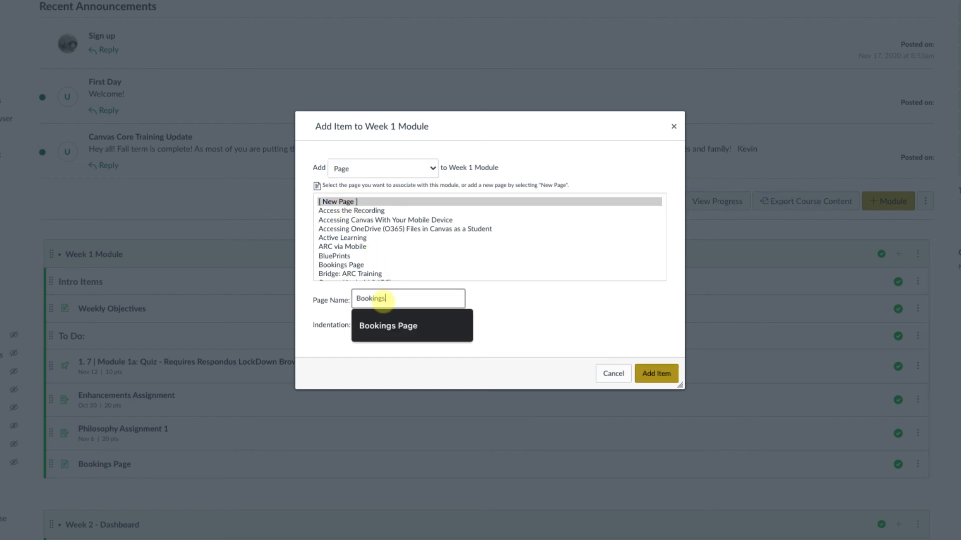
type(" Calendar")
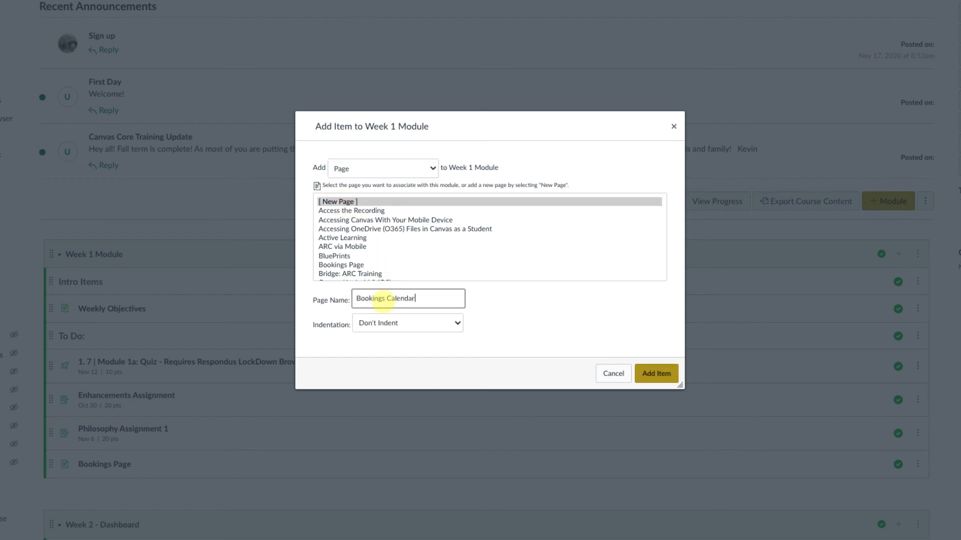
key("Return")
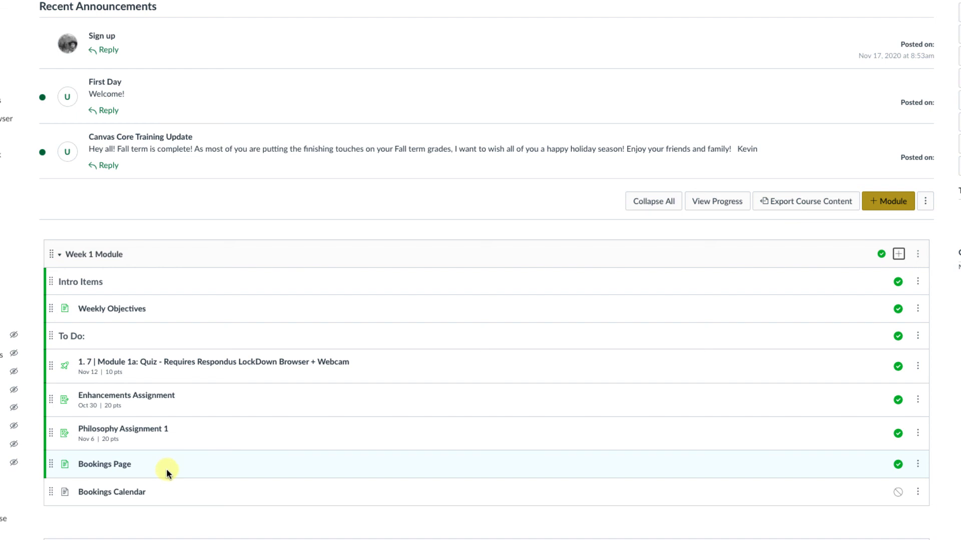
- Remove the Bookings Page item from the module and start editing Bookings Calendar
left_click(922, 465)
scroll(904, 495, "down", 1)
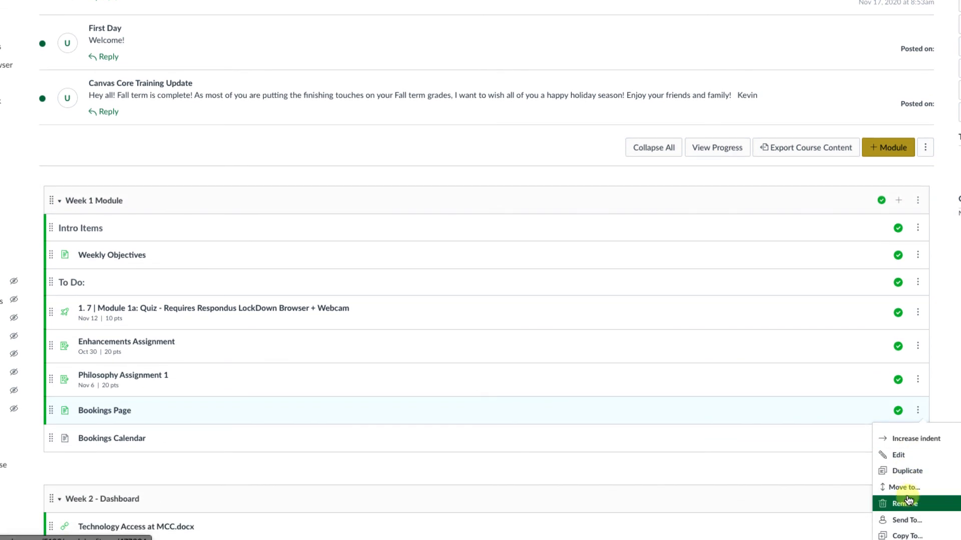
left_click(908, 505)
left_click(597, 4)
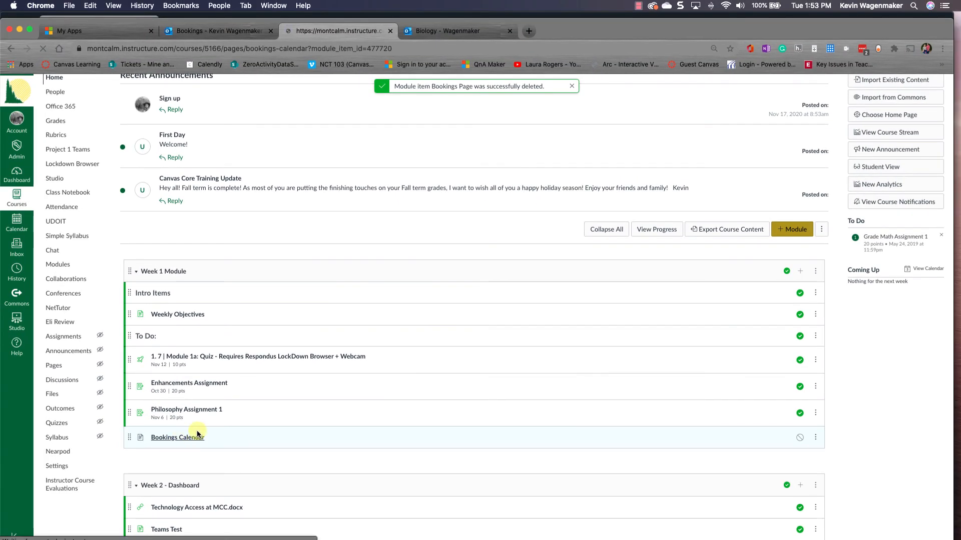
left_click(843, 128)
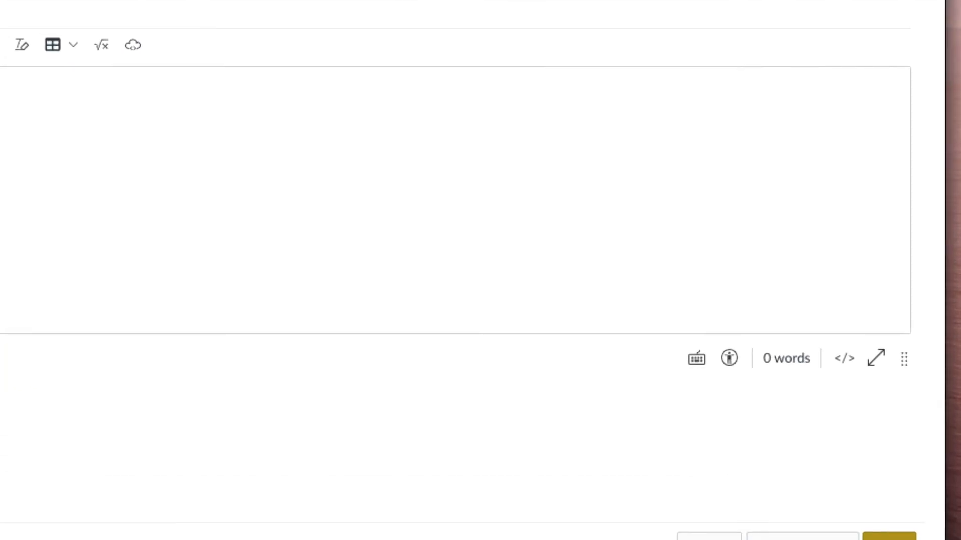
- Paste the Biology - Wagenmaker iframe code into the Bookings Calendar page's HTML, then save and publish it
left_click(843, 365)
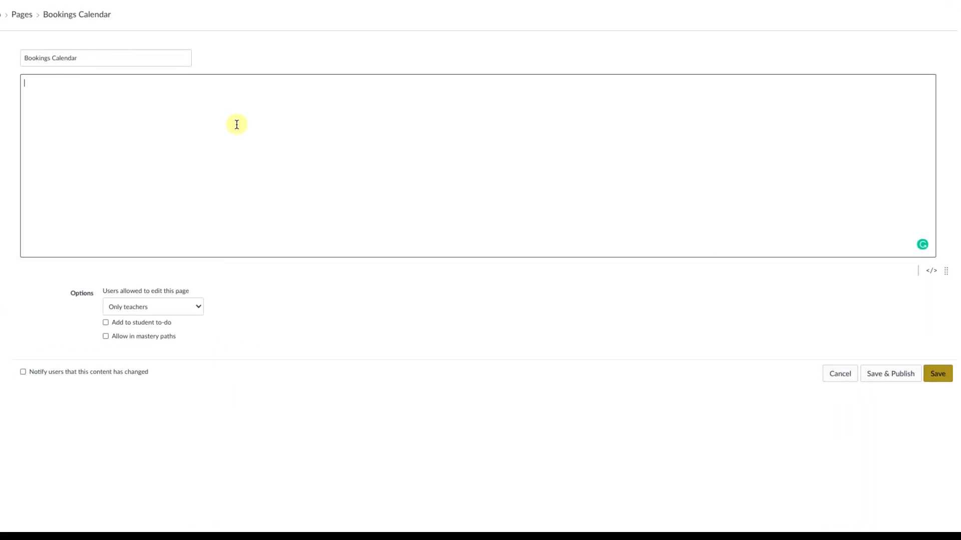
key("ctrl+v")
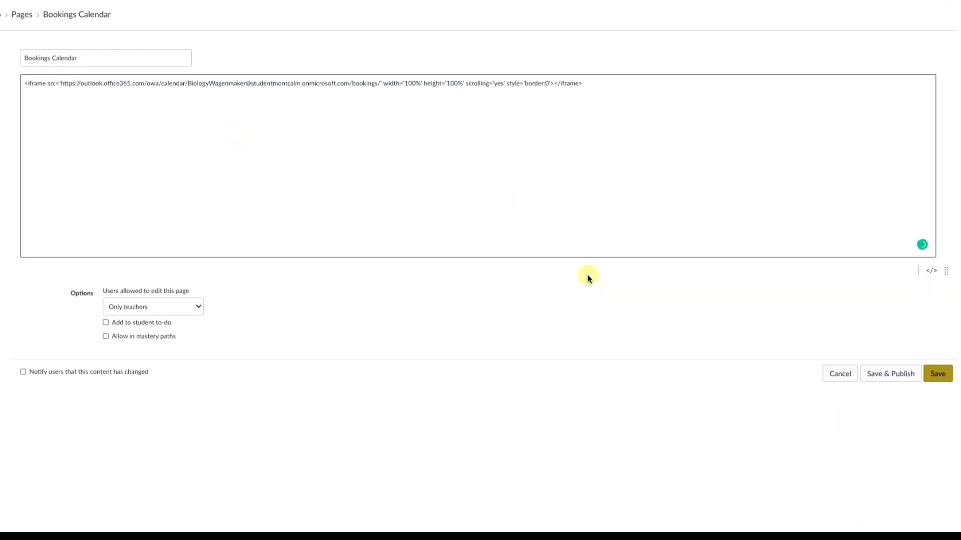
left_click(932, 272)
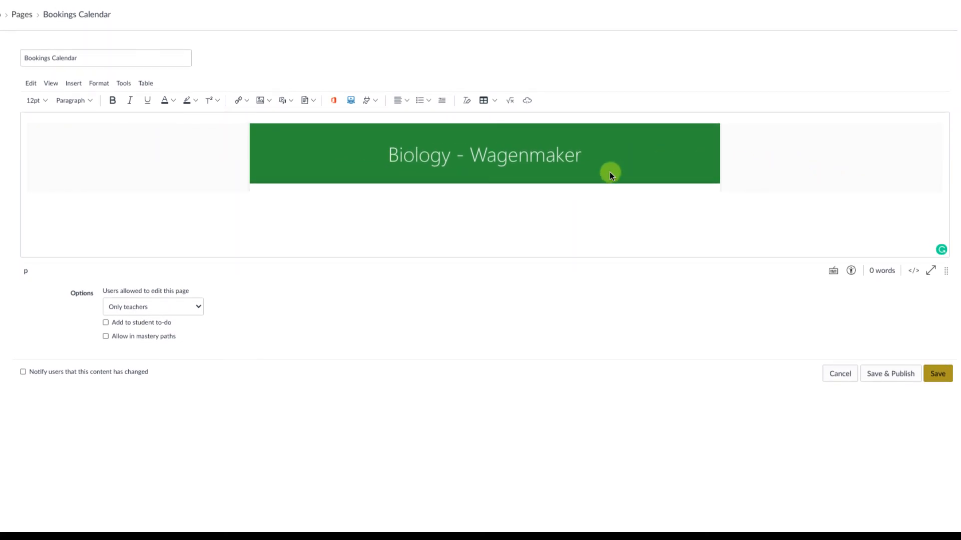
left_click(914, 273)
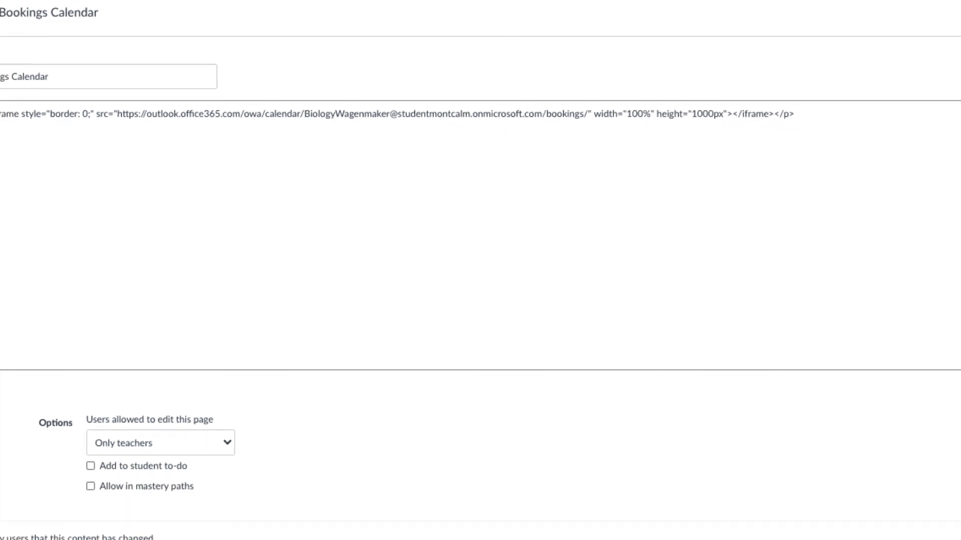
left_click(910, 384)
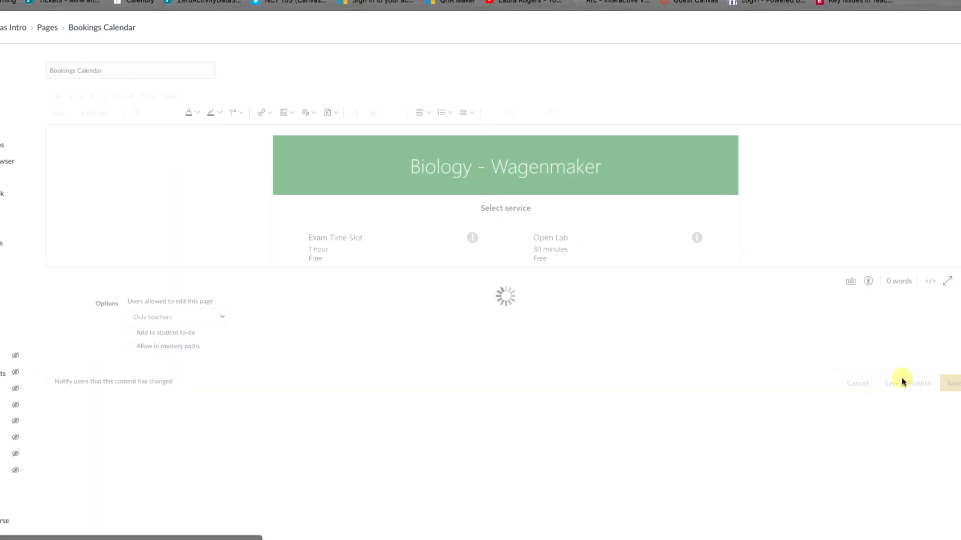
scroll(723, 326, "down", 1)
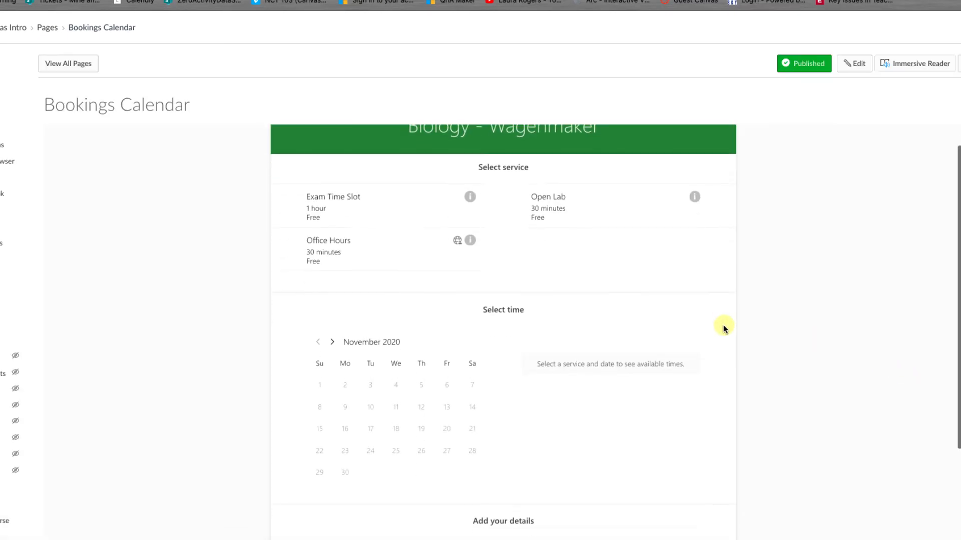
scroll(722, 326, "down", 1)
scroll(723, 325, "up", 2)
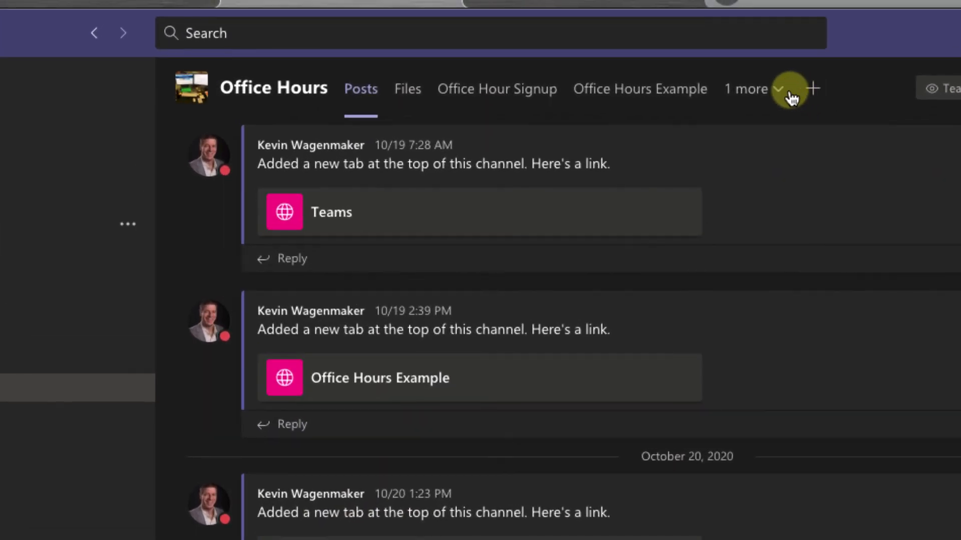
- Add a Website tab to Office Hours using the shared Biology - Wagenmaker booking page link
left_click(812, 90)
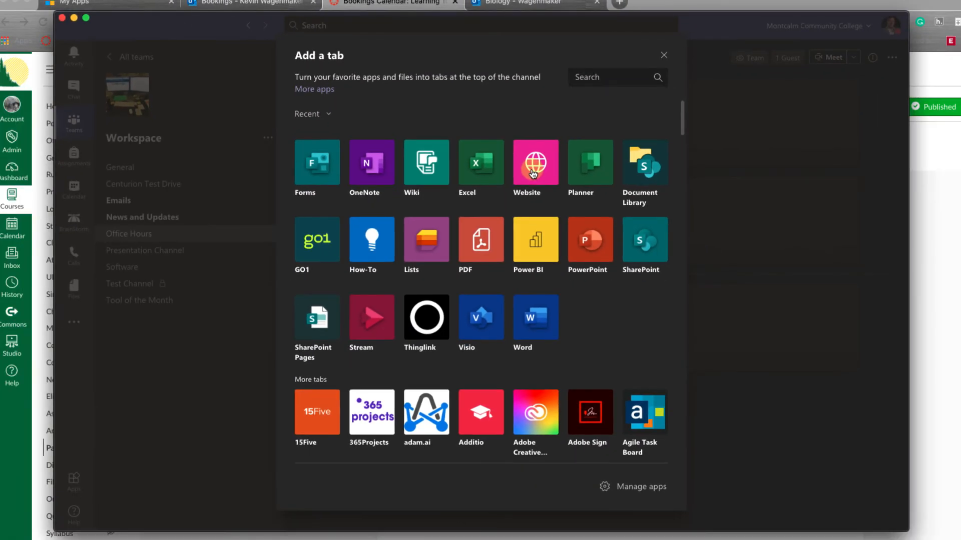
left_click(547, 246)
left_click(243, 2)
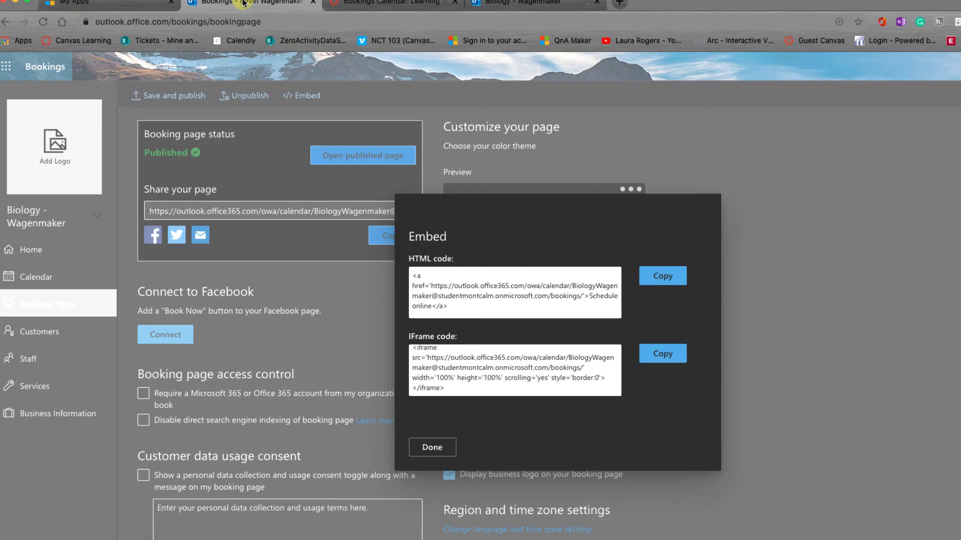
left_click(819, 214)
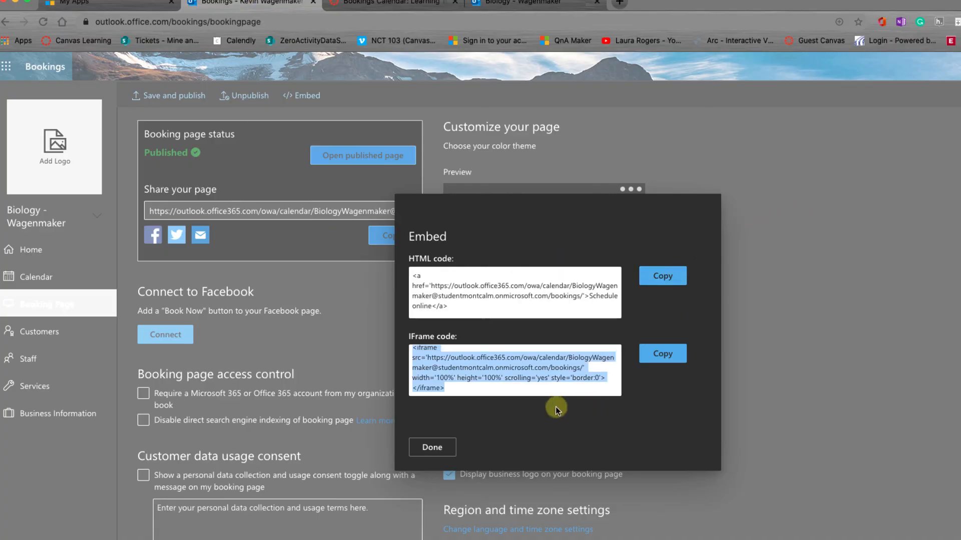
left_click(432, 447)
double_click(283, 212)
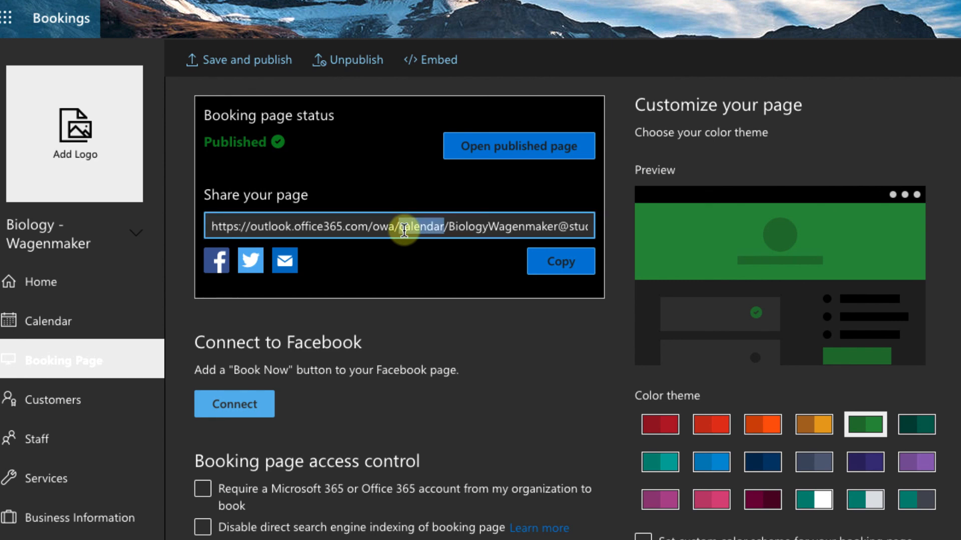
triple_click(404, 229)
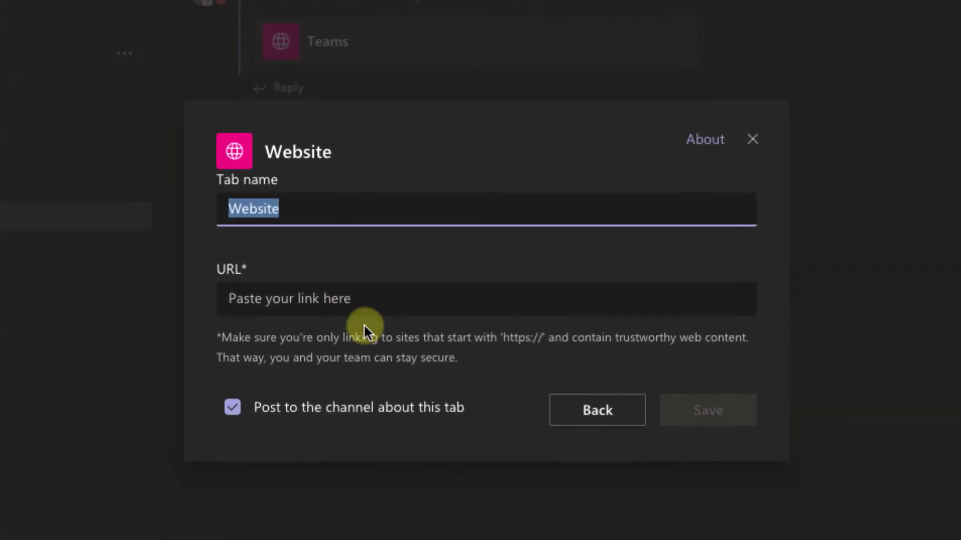
left_click(449, 313)
key("ctrl+v")
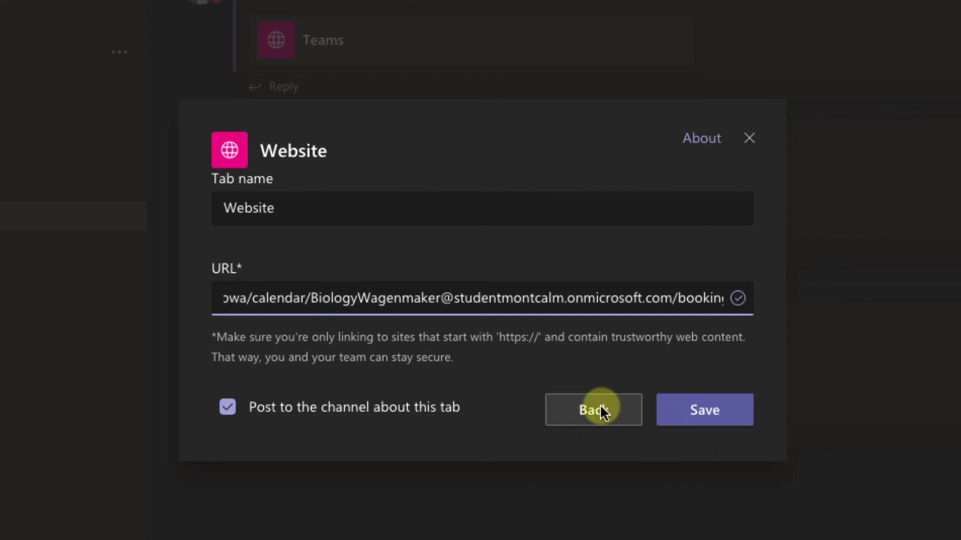
left_click(727, 423)
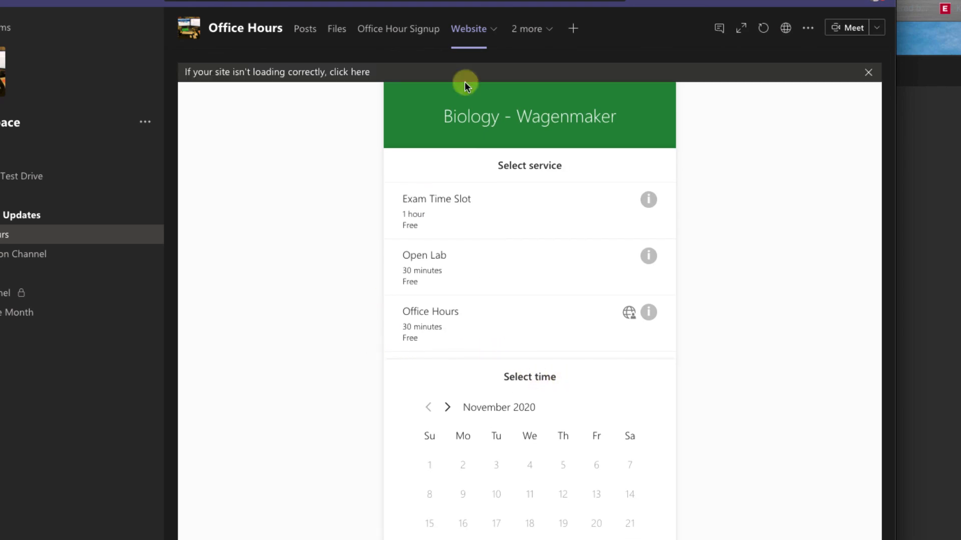
- Choose the Open Lab service and a specific staff member on the booking page
left_click(427, 213)
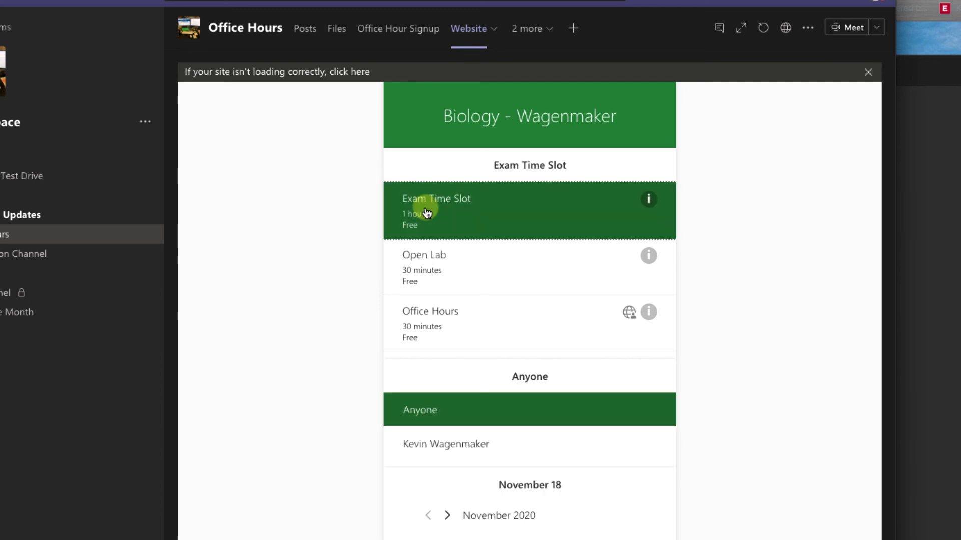
scroll(417, 284, "down", 4)
scroll(416, 286, "up", 4)
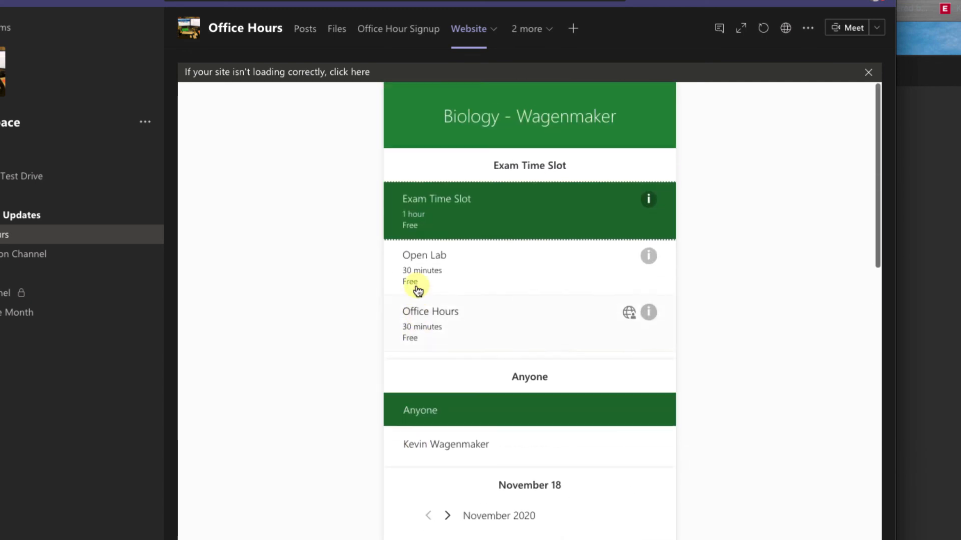
left_click(418, 290)
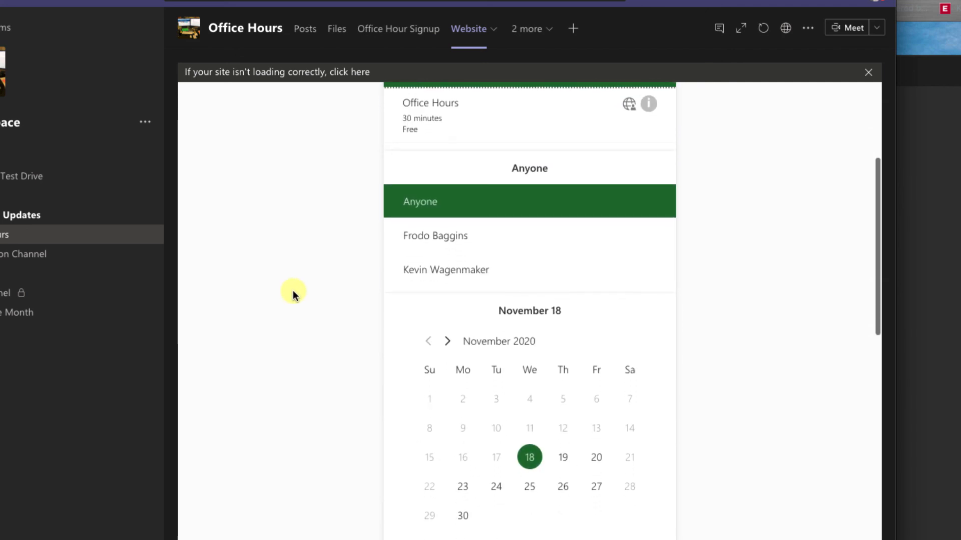
left_click(434, 238)
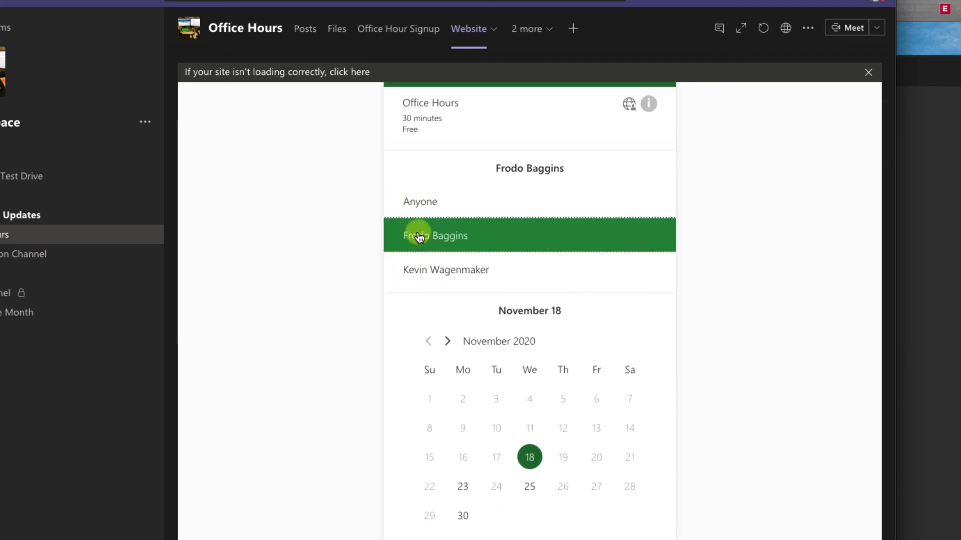
- Pick November 23 at the 12:30 pm time slot
scroll(374, 342, "down", 1)
scroll(374, 342, "down", 2)
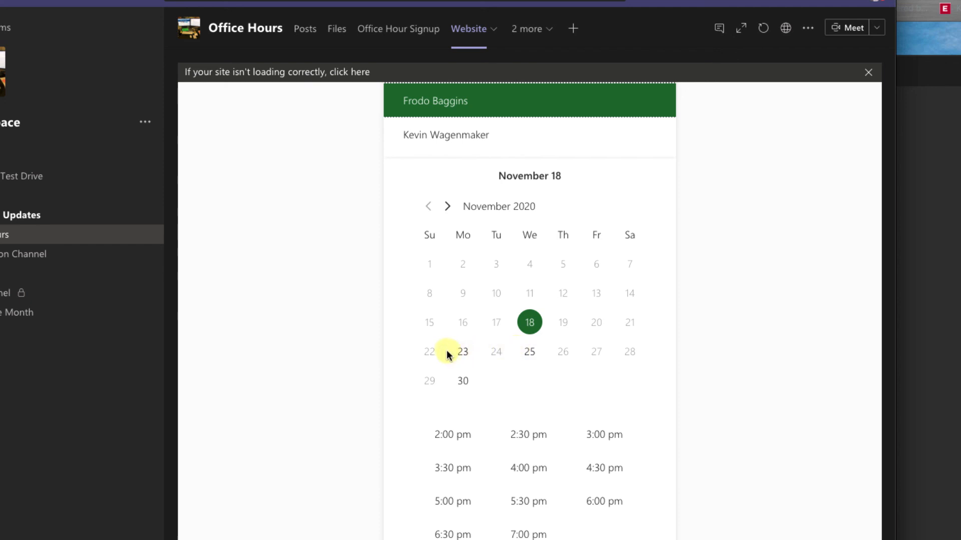
left_click(462, 354)
scroll(317, 347, "down", 2)
left_click(441, 426)
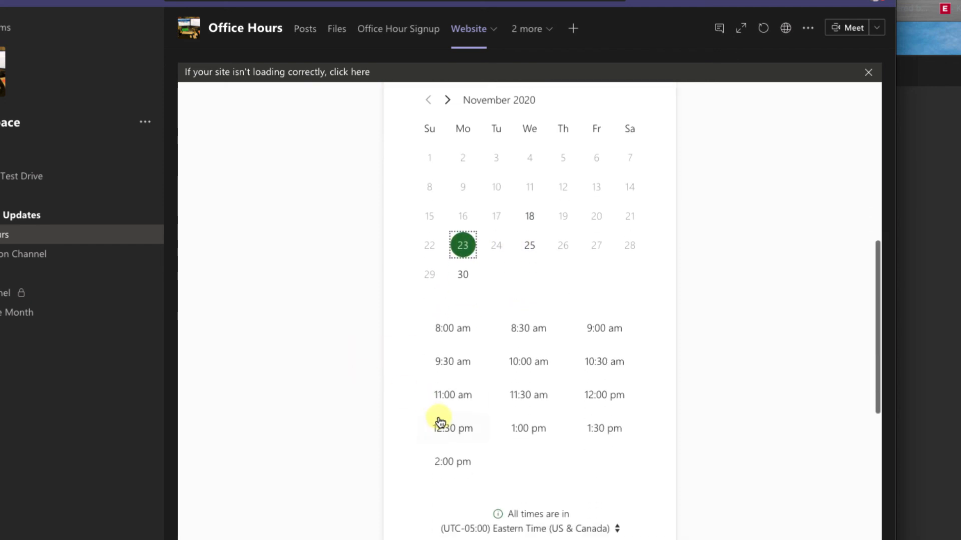
scroll(575, 427, "down", 8)
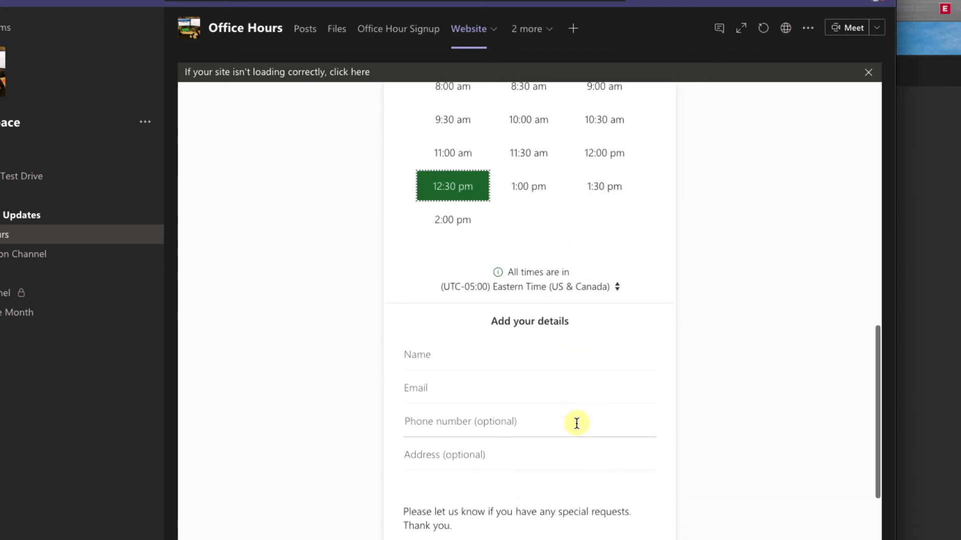
scroll(563, 421, "up", 4)
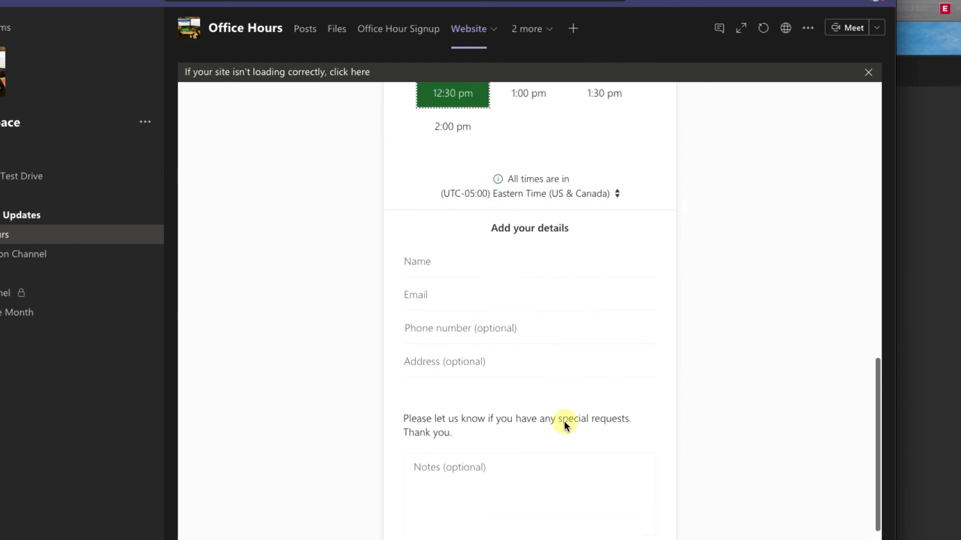